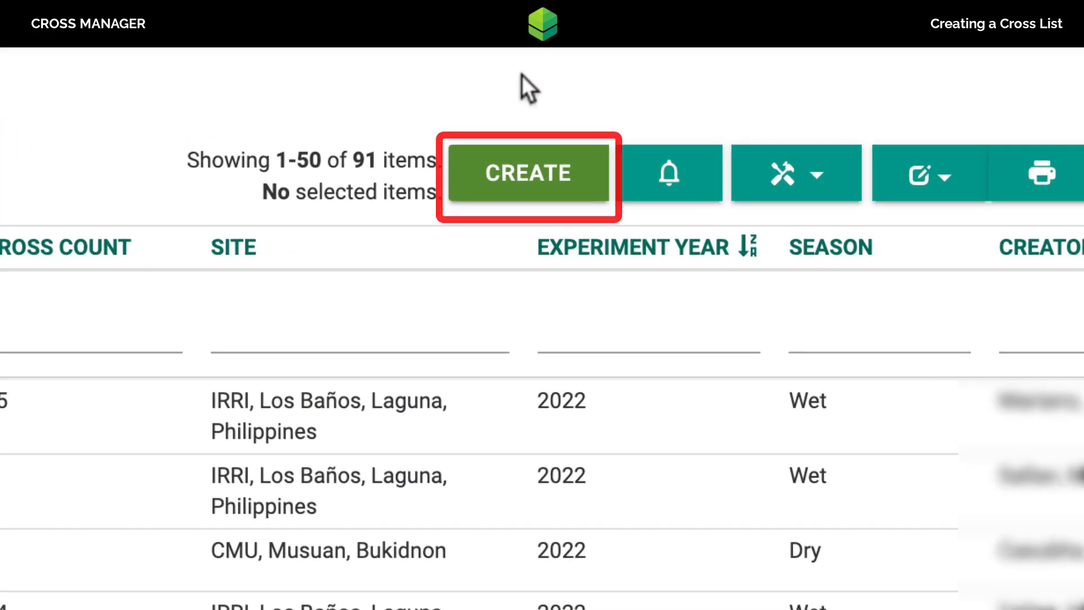
Step: Start a new cross list named TestCrossList with 2020 as the experiment year
left_click(570, 173)
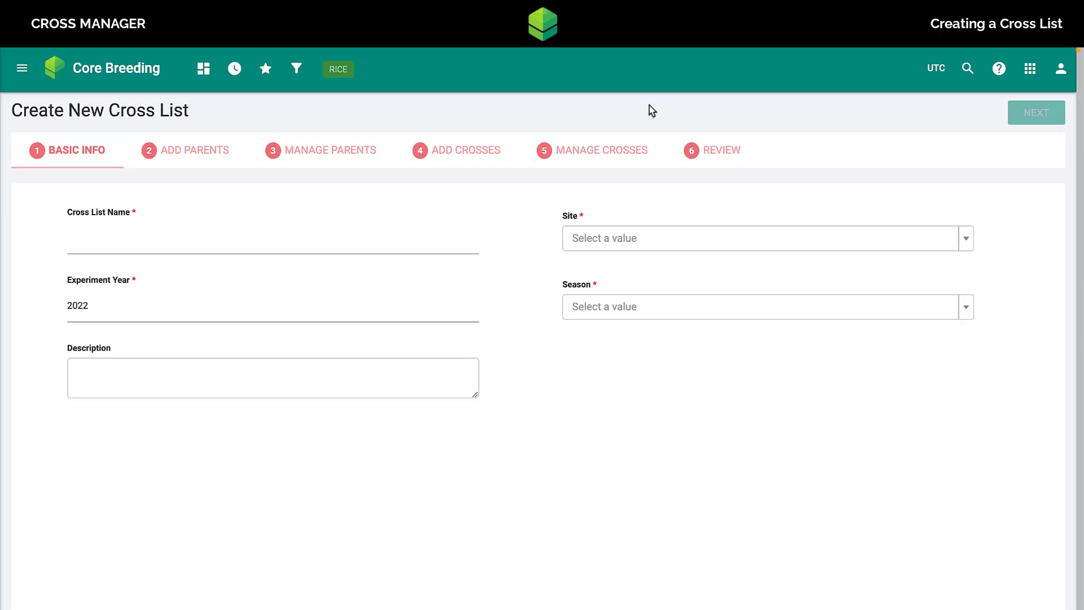
left_click(158, 237)
type("Te")
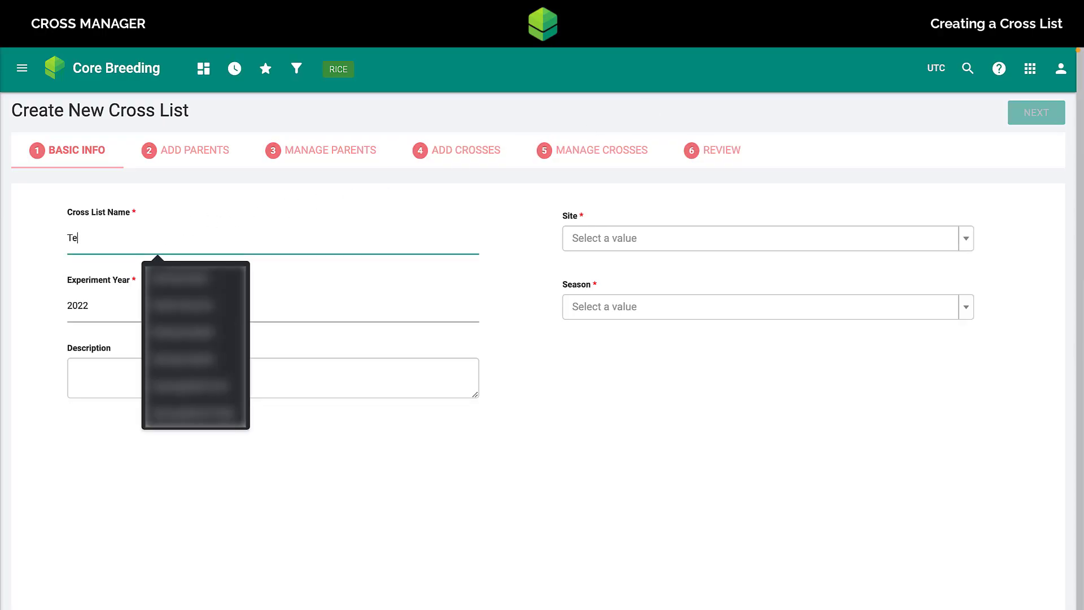
type("stCrossList")
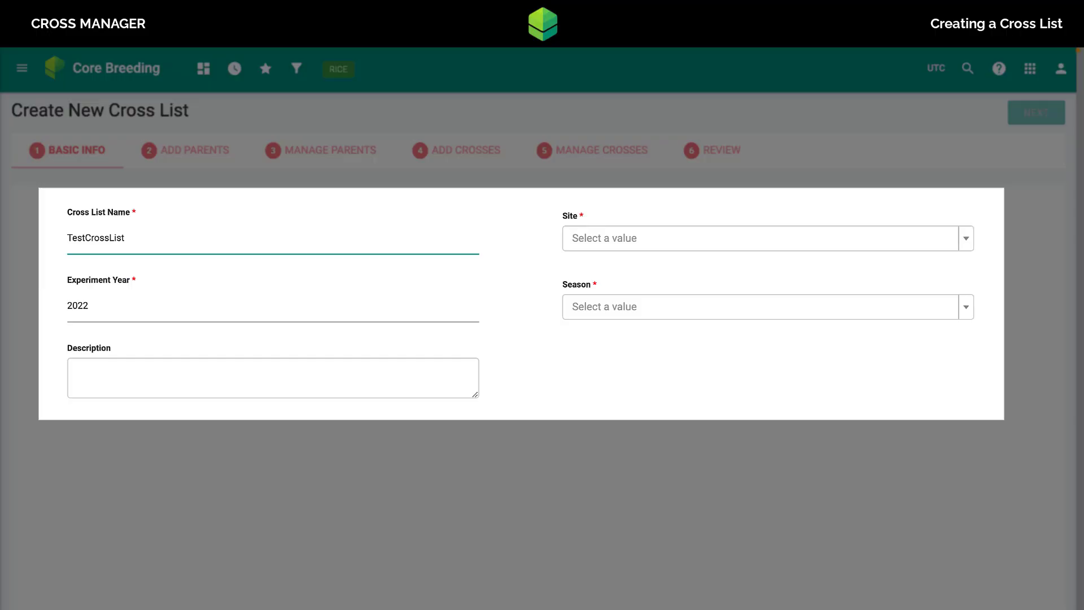
left_click(130, 304)
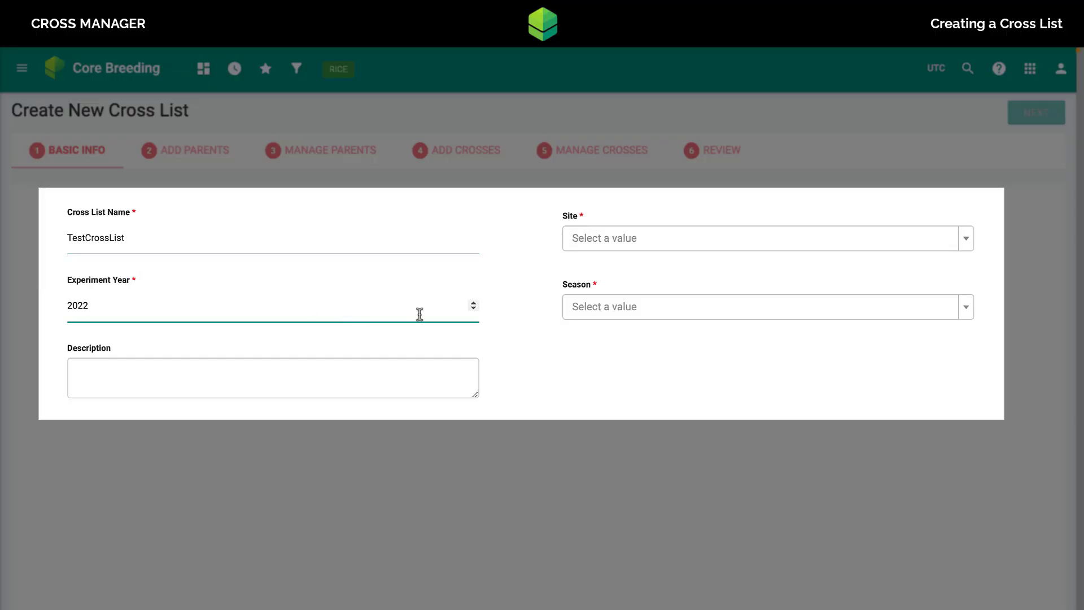
left_click(473, 308)
left_click(473, 308)
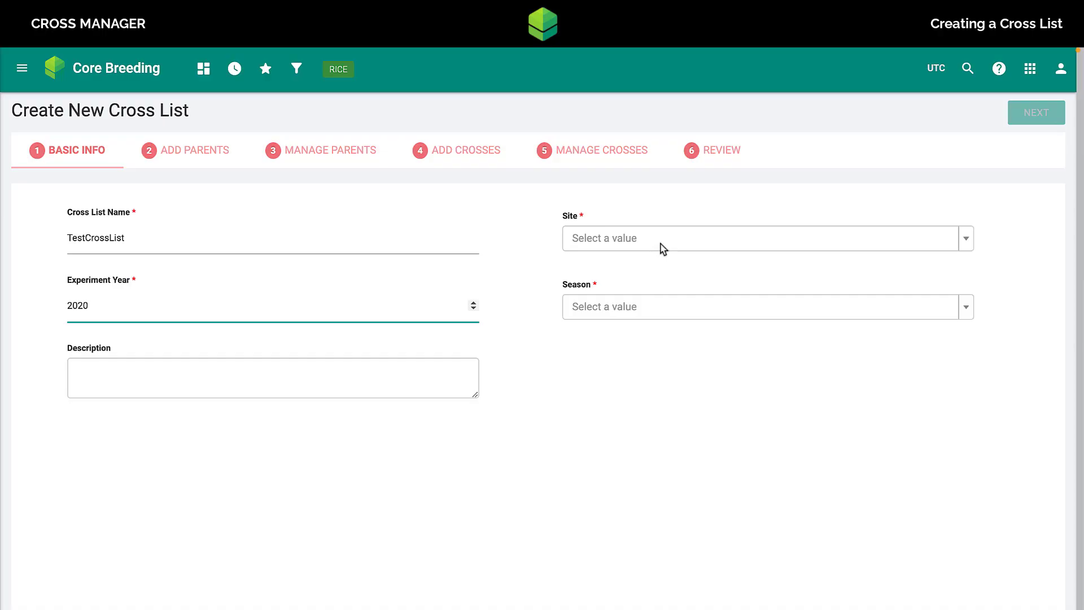
Step: Set the site to IRRI, Los Baños, Laguna, Philippines and the season to Wet, and continue to adding parents
left_click(661, 244)
type("IRRI")
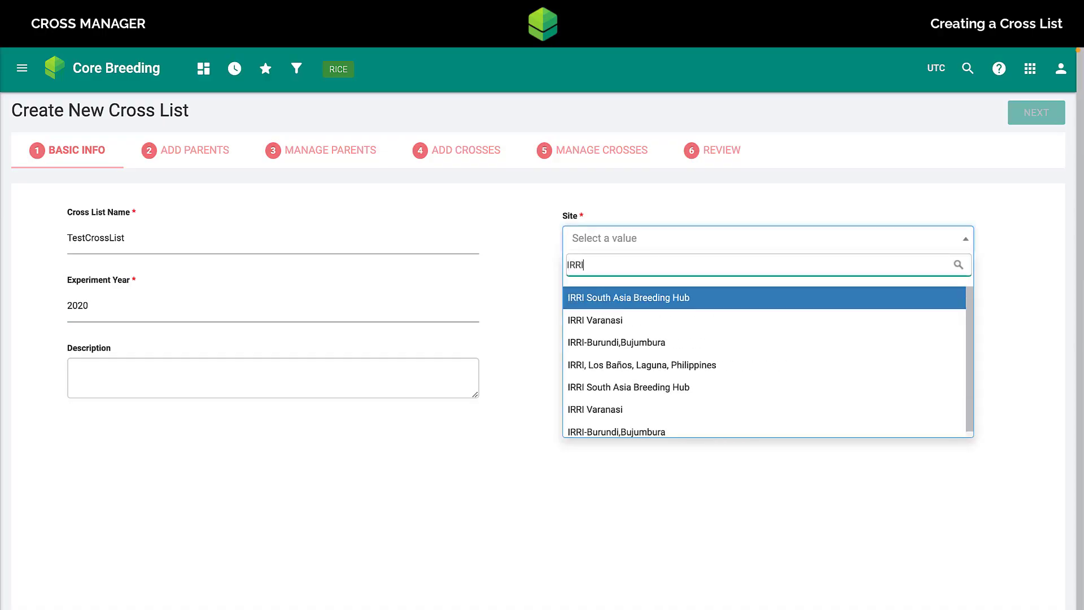
left_click(699, 364)
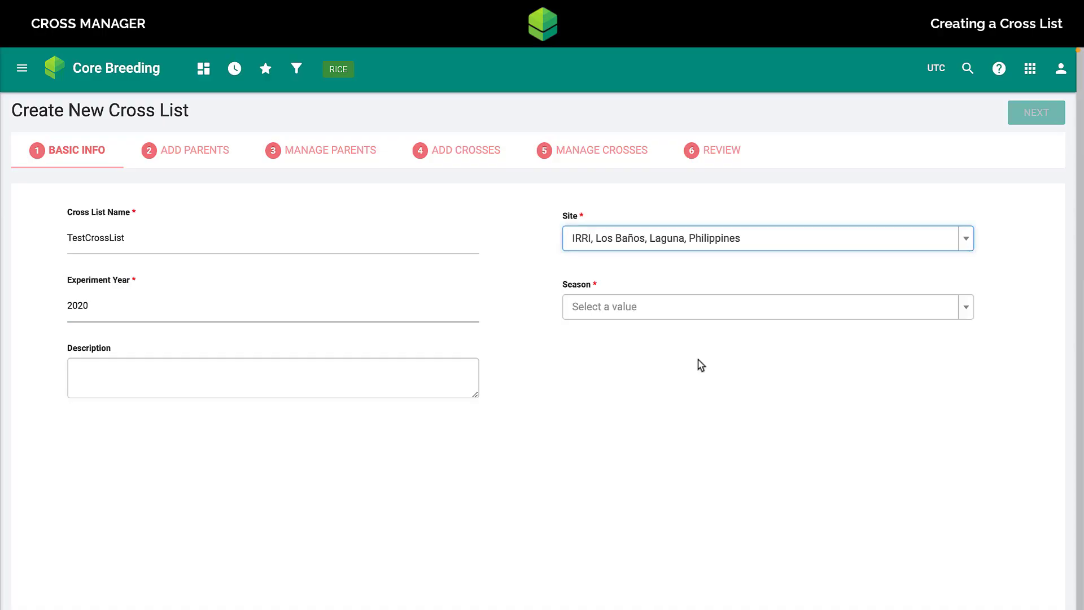
left_click(698, 315)
left_click(694, 389)
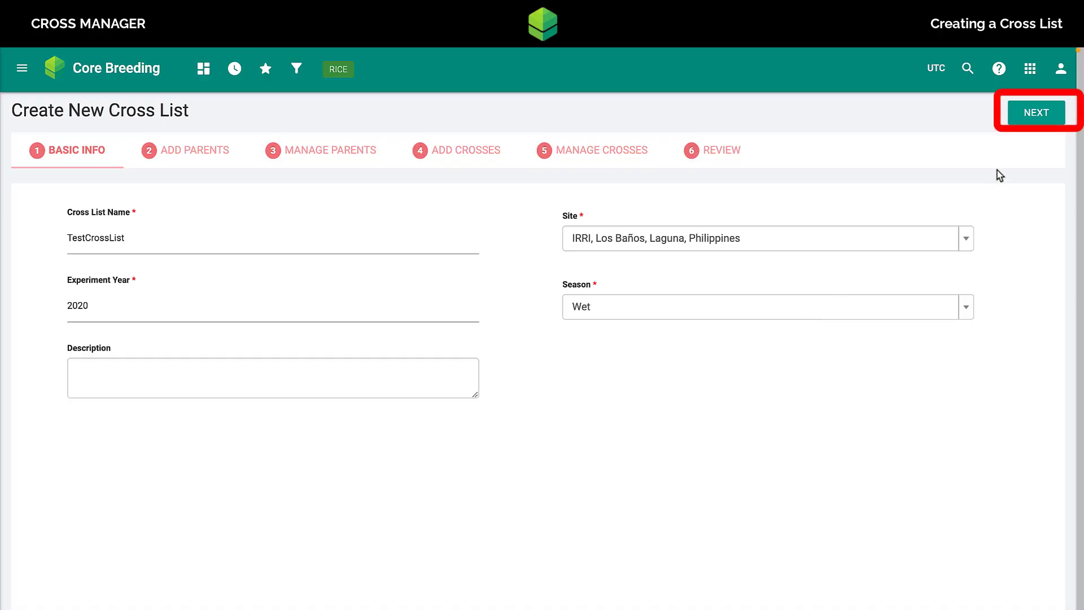
left_click(1041, 115)
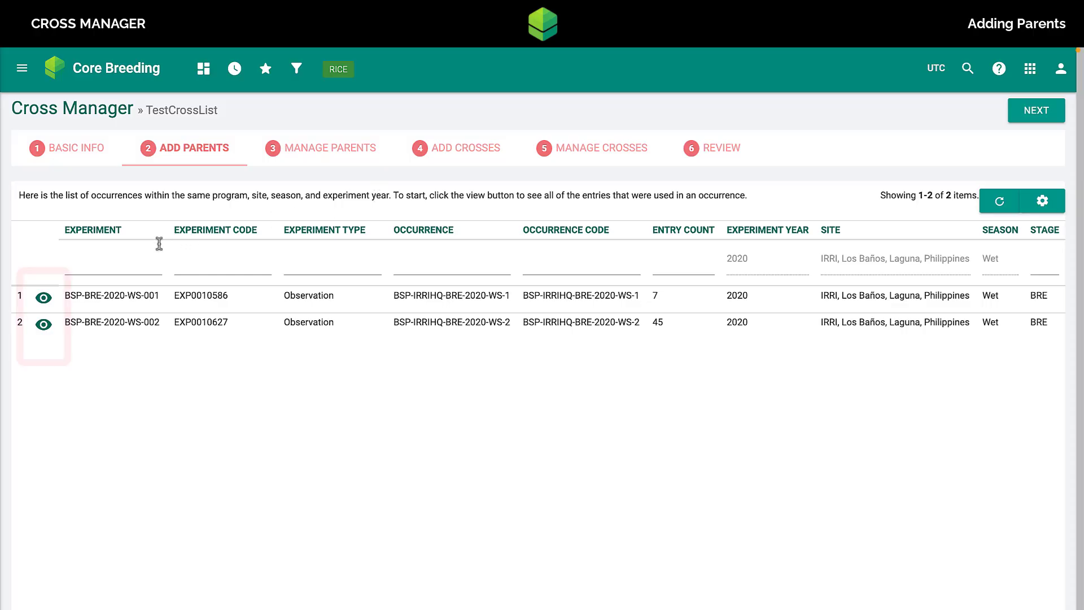
Step: Add entries 1 to 4 of occurrence BSP-IRRIHQ-BRE-2020-WS-1 as female parents and choose to add more parents
left_click(43, 298)
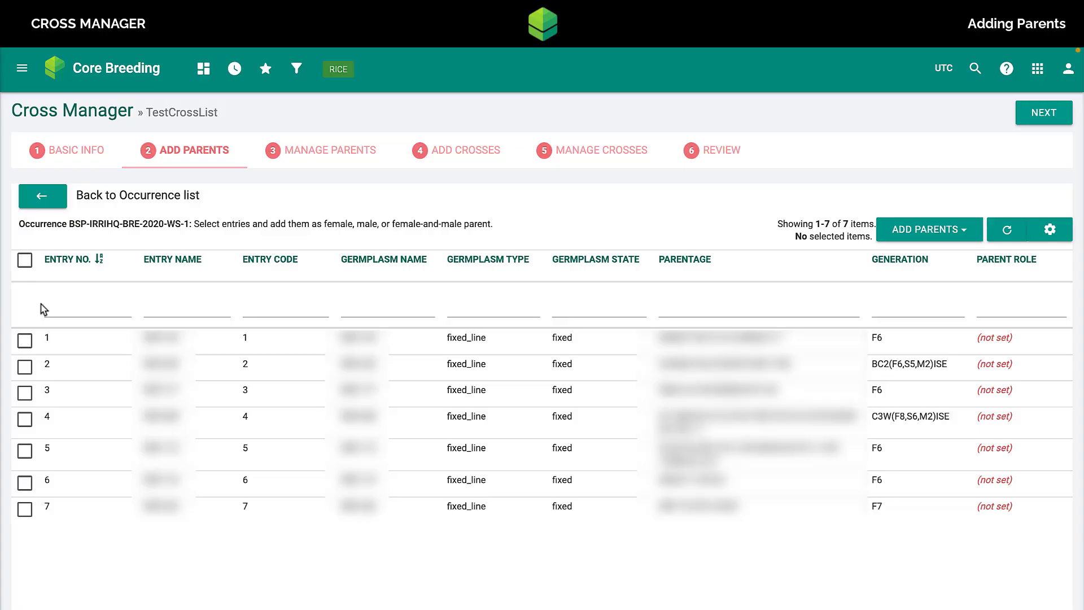
left_click(43, 196)
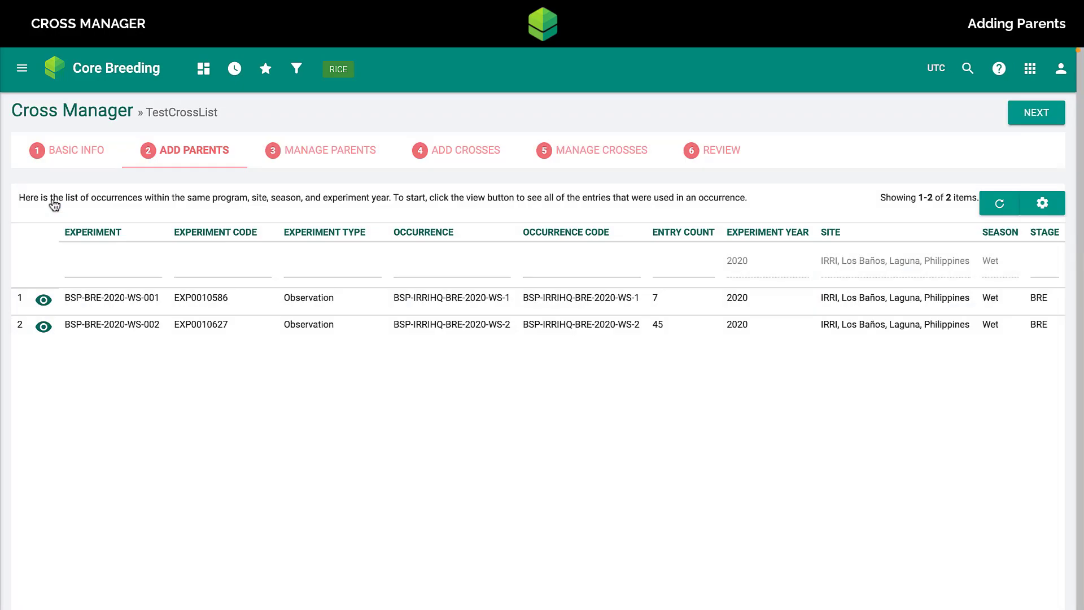
left_click(43, 300)
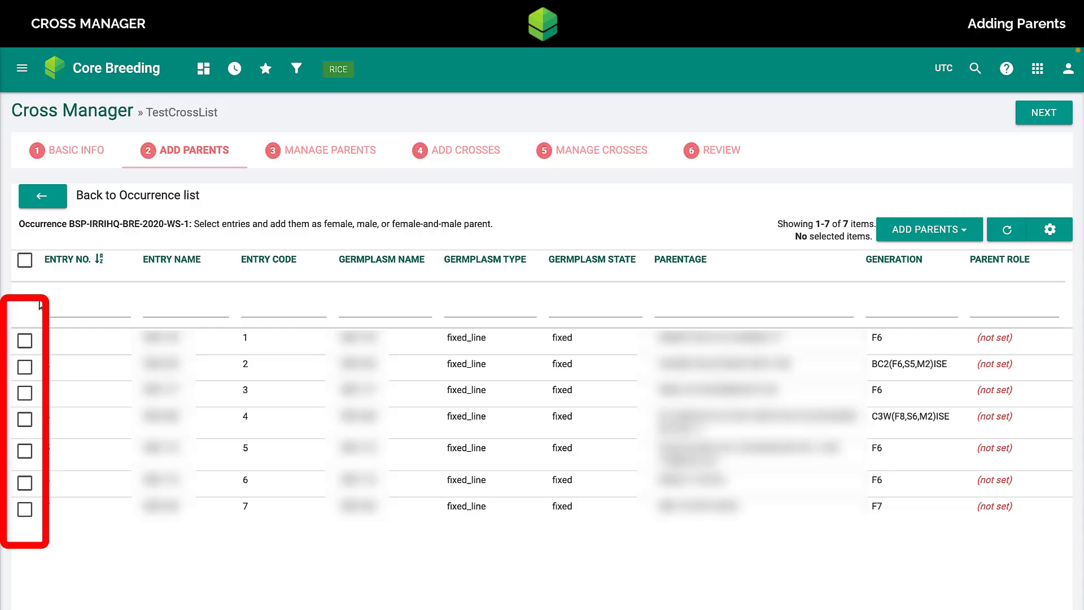
left_click(25, 340)
left_click(24, 367)
left_click(25, 393)
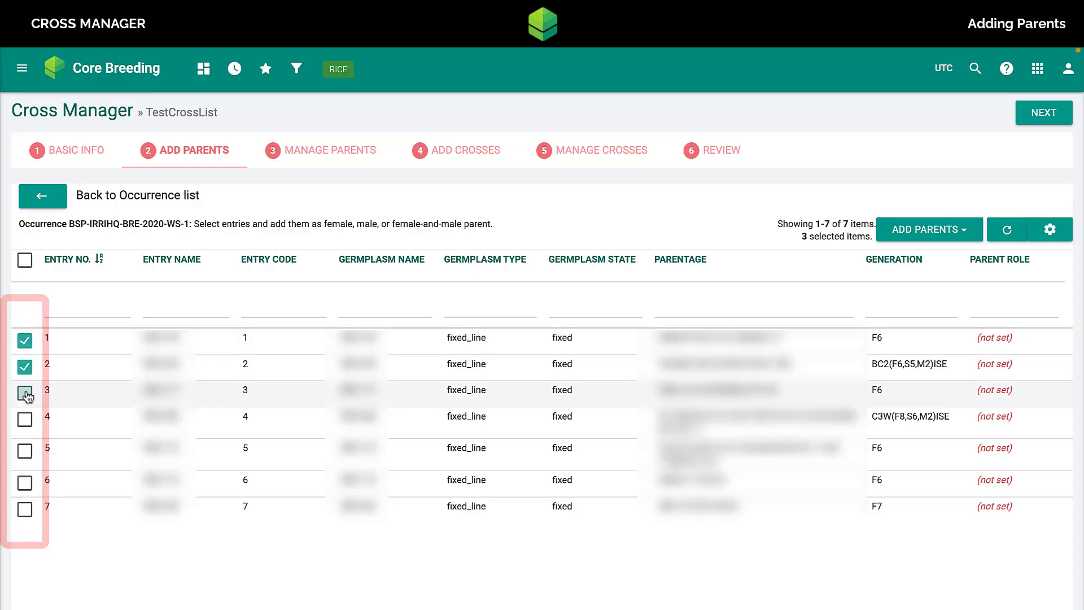
left_click(25, 419)
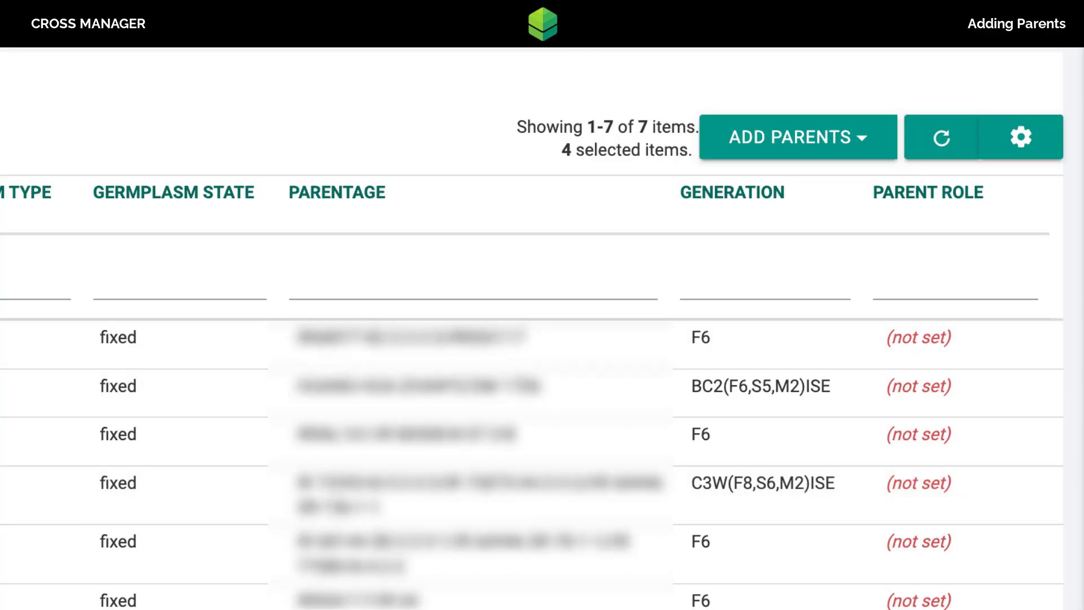
left_click(851, 147)
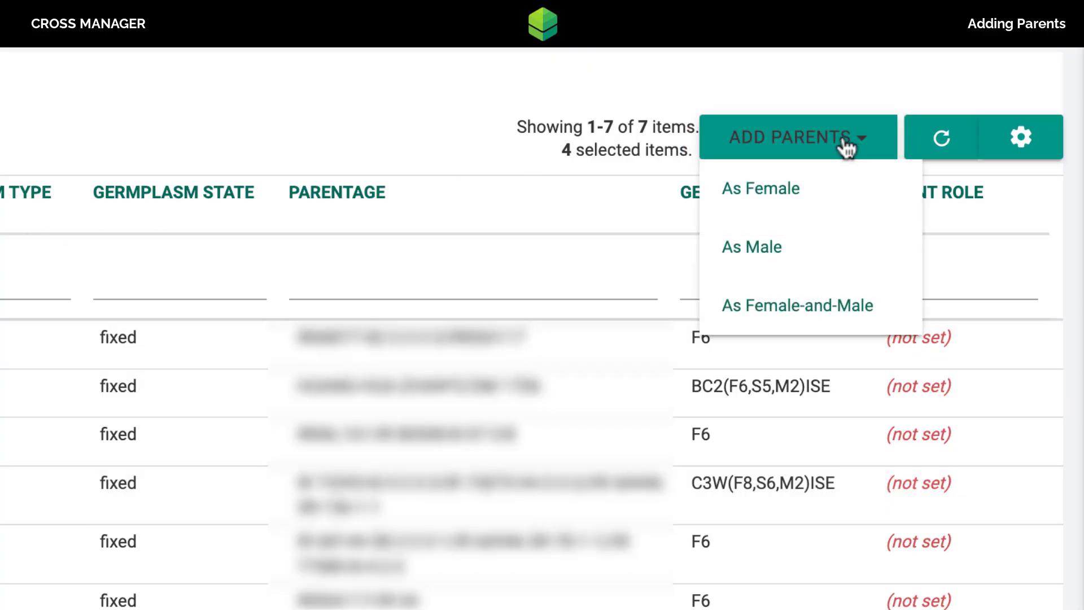
left_click(887, 213)
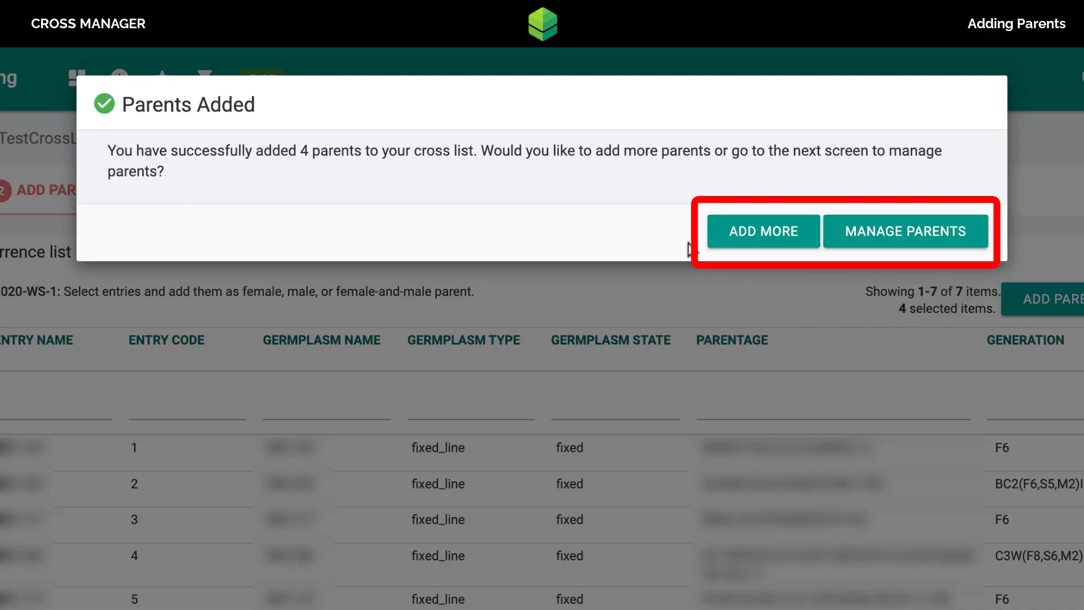
left_click(735, 242)
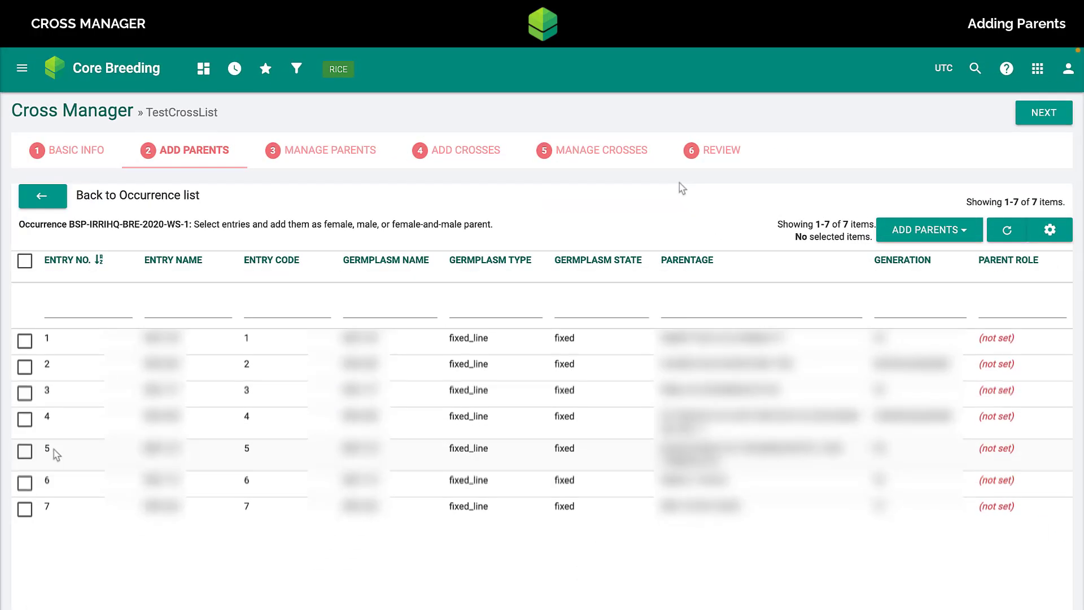
Step: Add entries 5, 6 and 7 as male parents and proceed to managing the parents
left_click(25, 451)
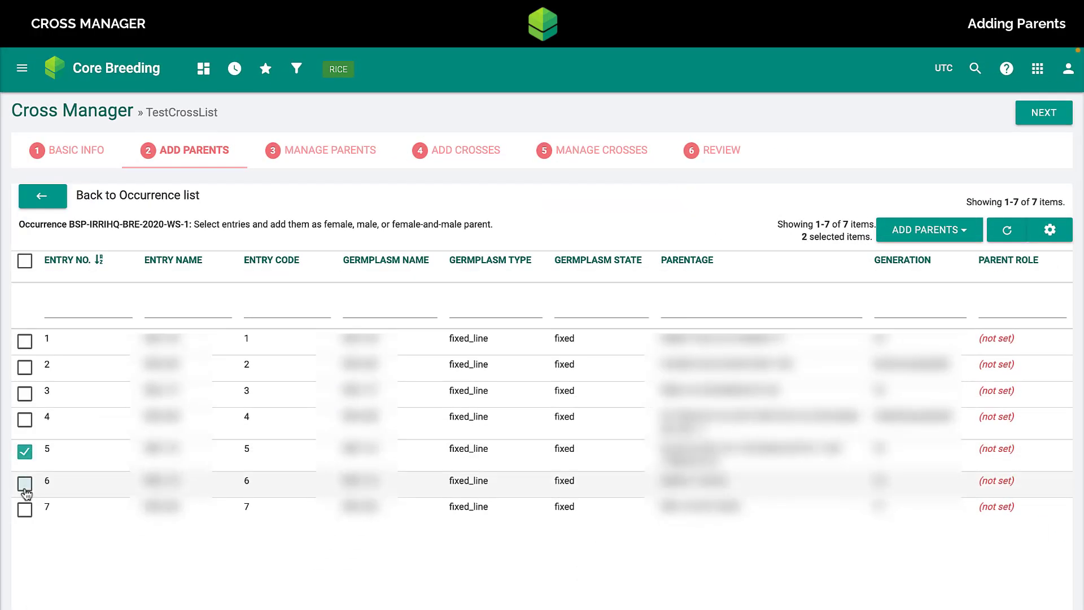
left_click(24, 483)
left_click(25, 509)
left_click(958, 233)
left_click(943, 286)
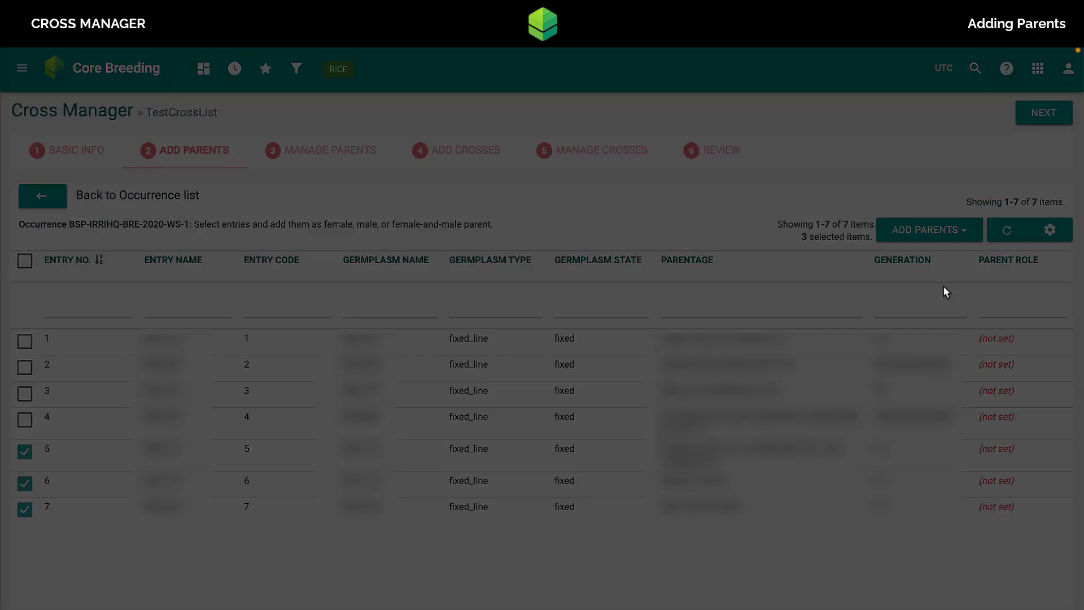
left_click(834, 192)
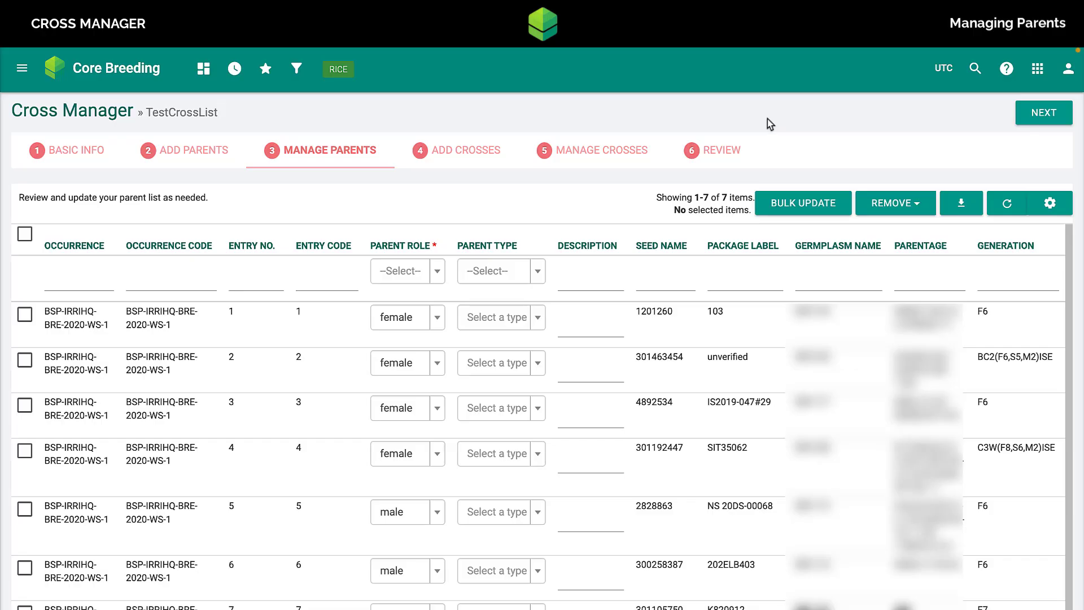
Step: Remove entry 4 from the parent list
left_click(29, 452)
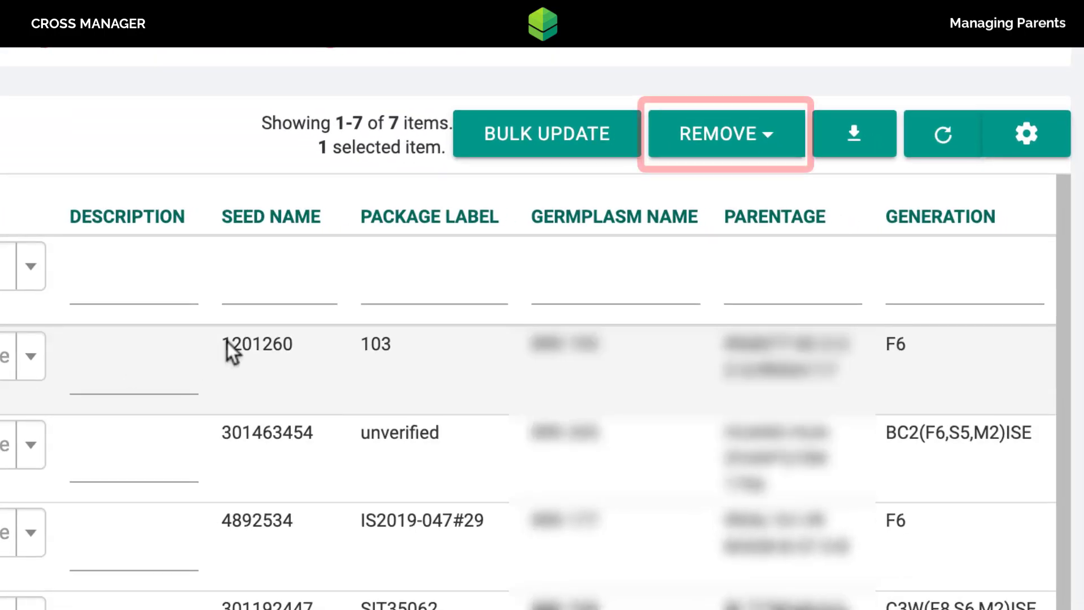
left_click(885, 195)
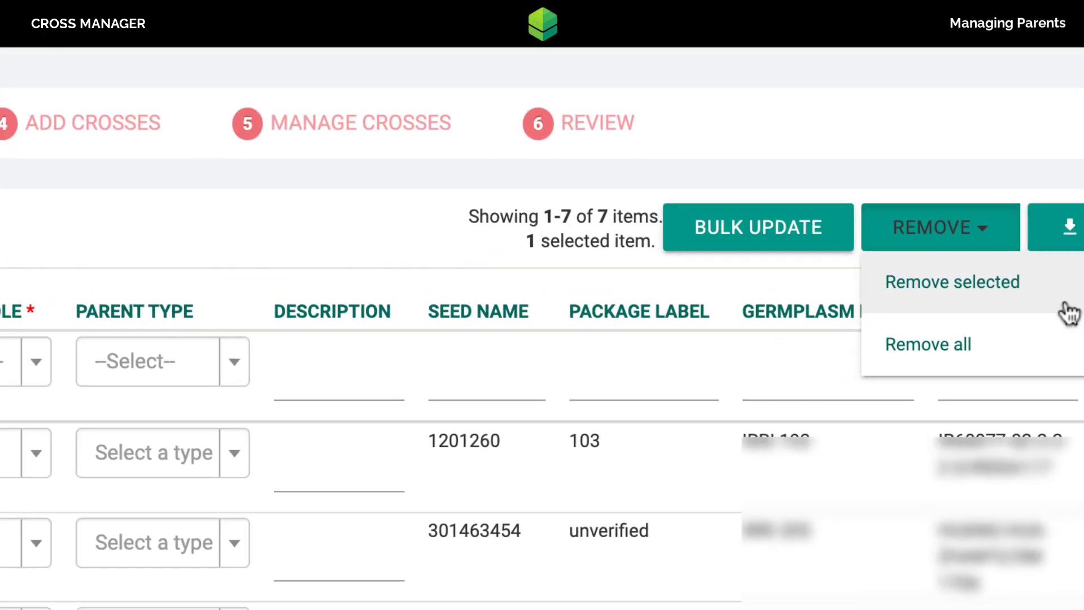
left_click(850, 195)
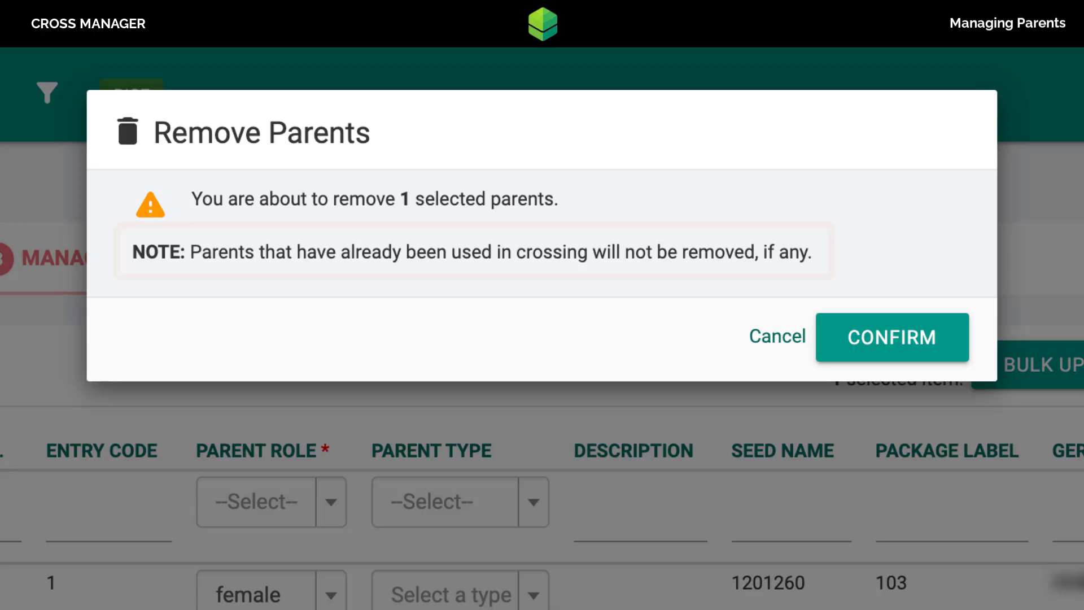
left_click(961, 362)
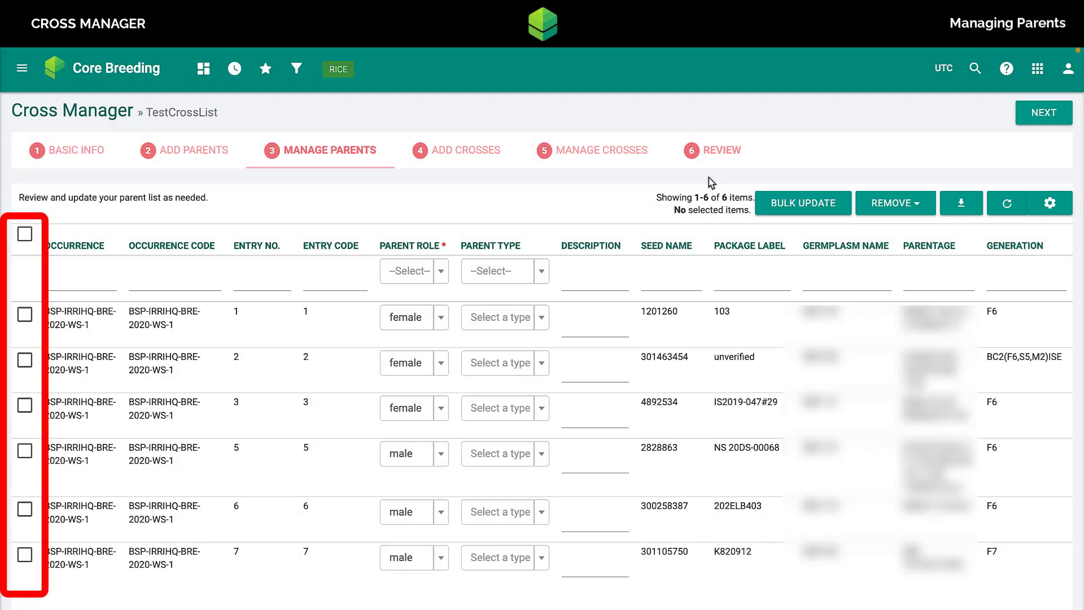
Step: Bulk update the description of all selected parents to "Demo Purposes Only" and continue to adding crosses
left_click(24, 234)
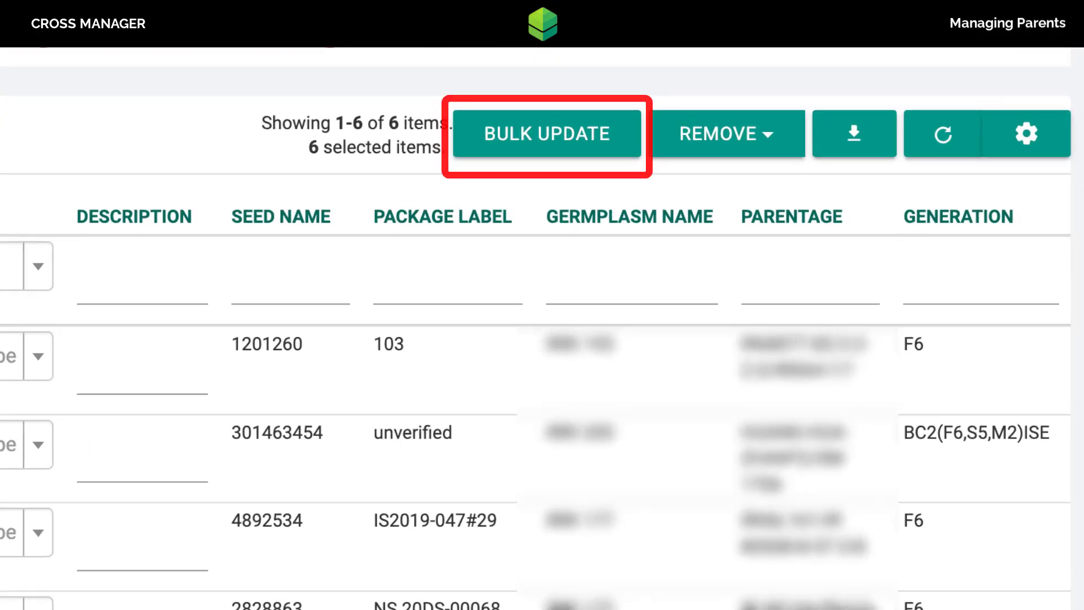
left_click(581, 151)
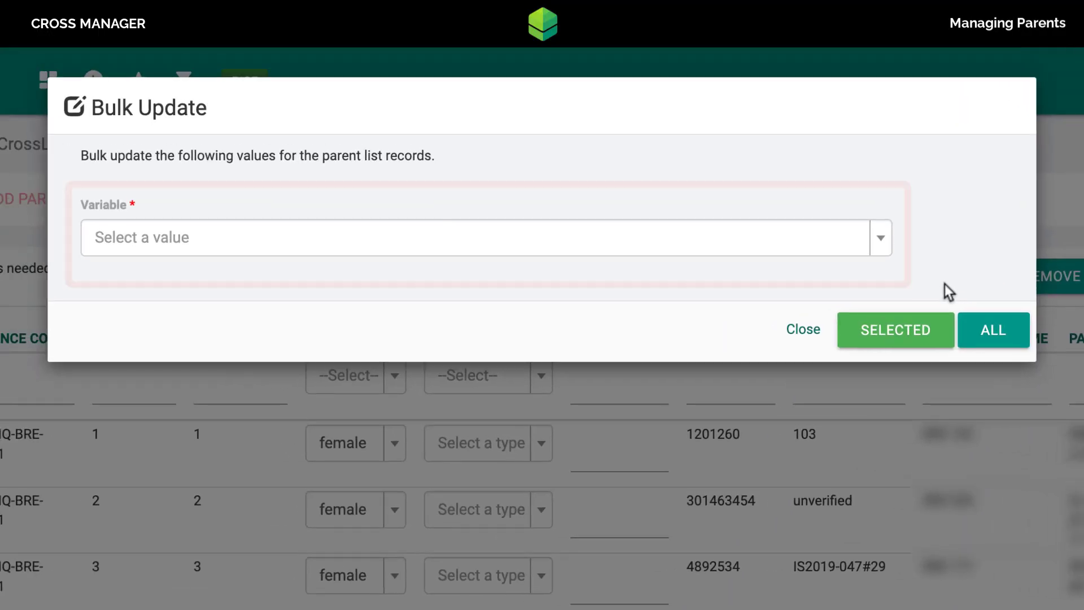
left_click(876, 249)
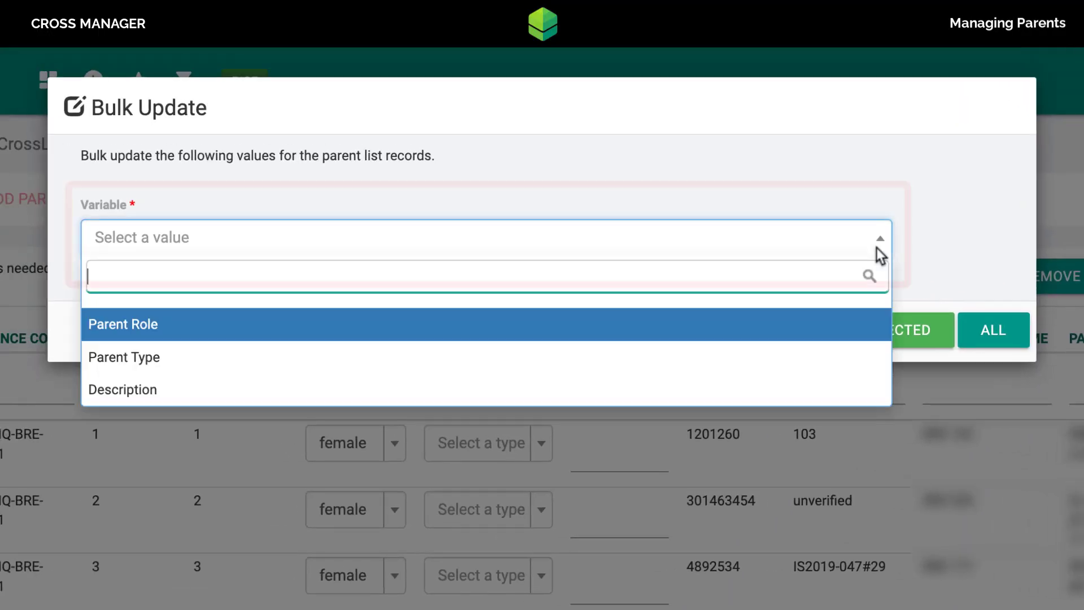
left_click(800, 387)
left_click(739, 351)
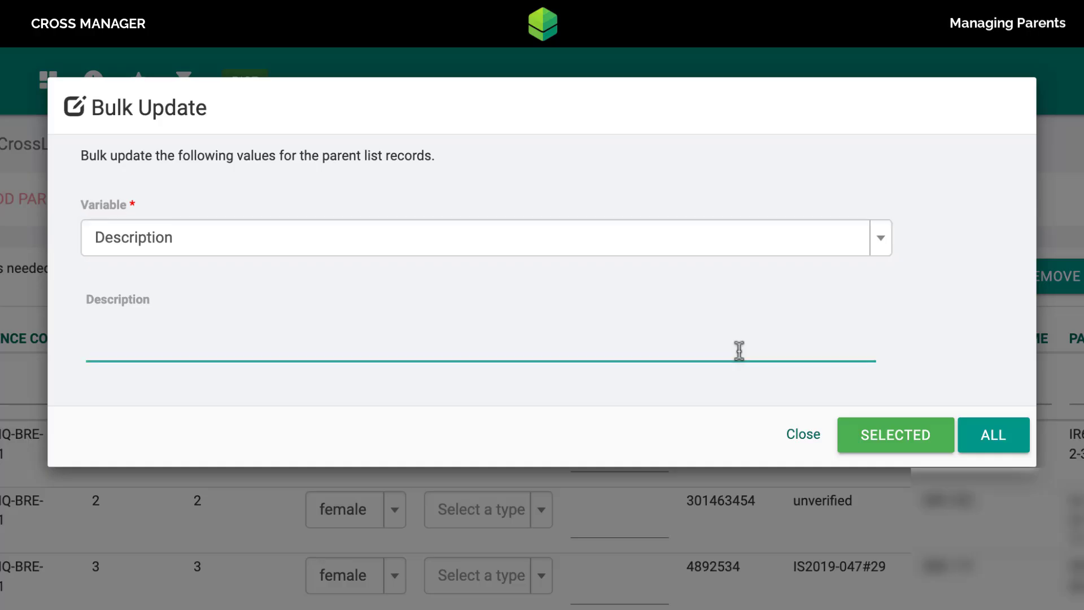
type("Demo Purposes Only")
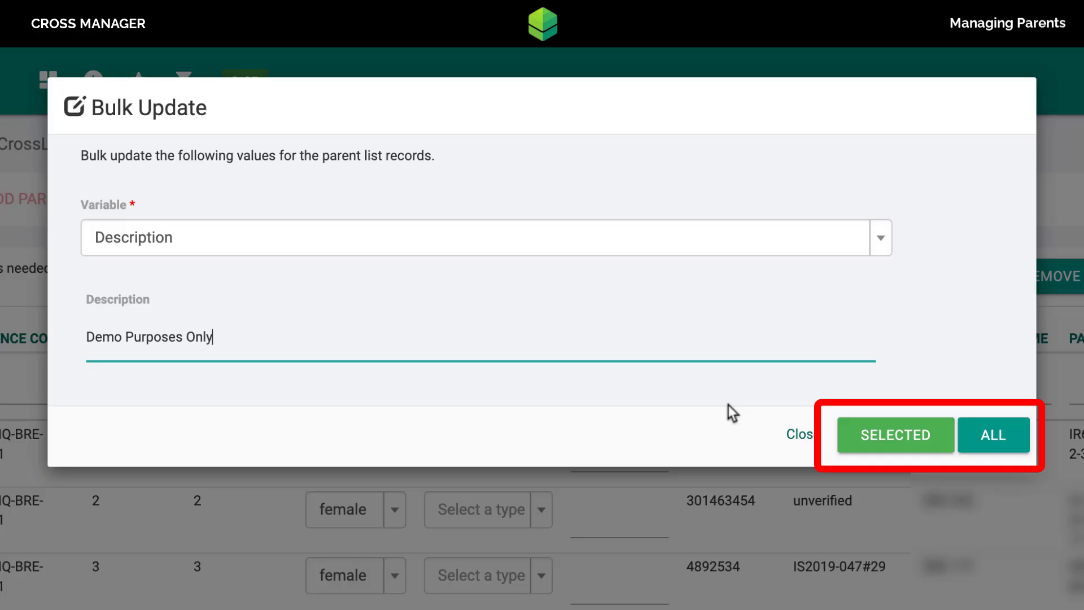
left_click(841, 430)
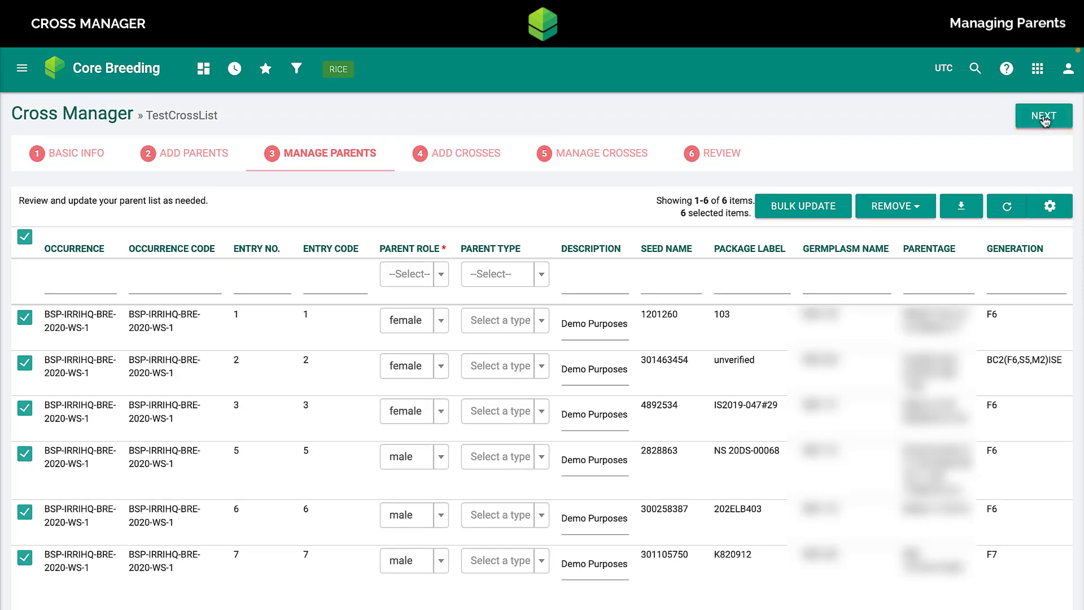
left_click(1044, 116)
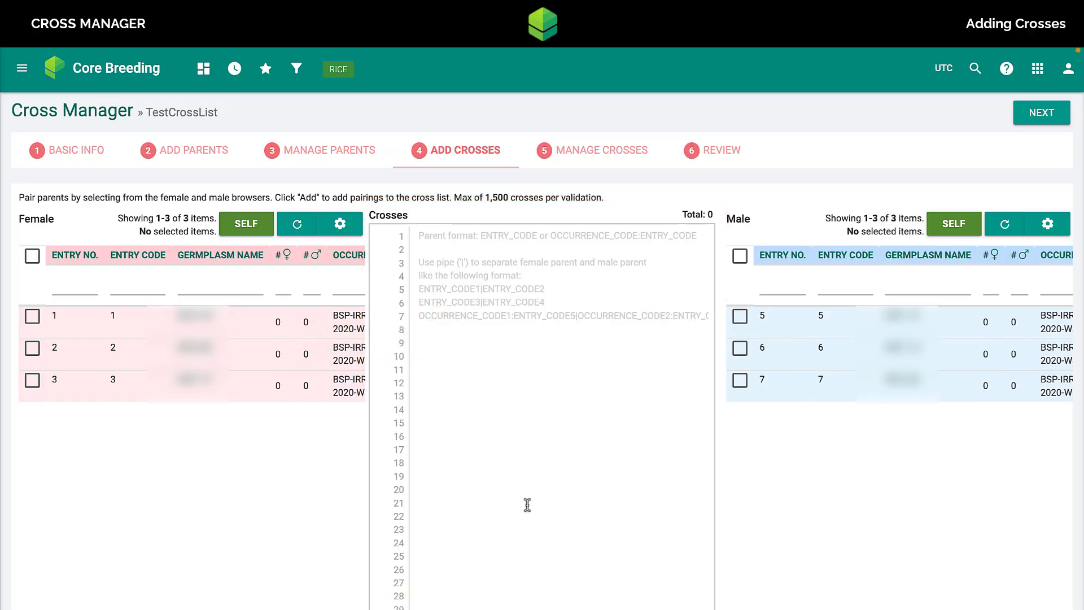
Step: Pair female entries 1 and 3 with male entries 6 and 7 and add the pairings to the cross list
left_click(32, 316)
left_click(33, 380)
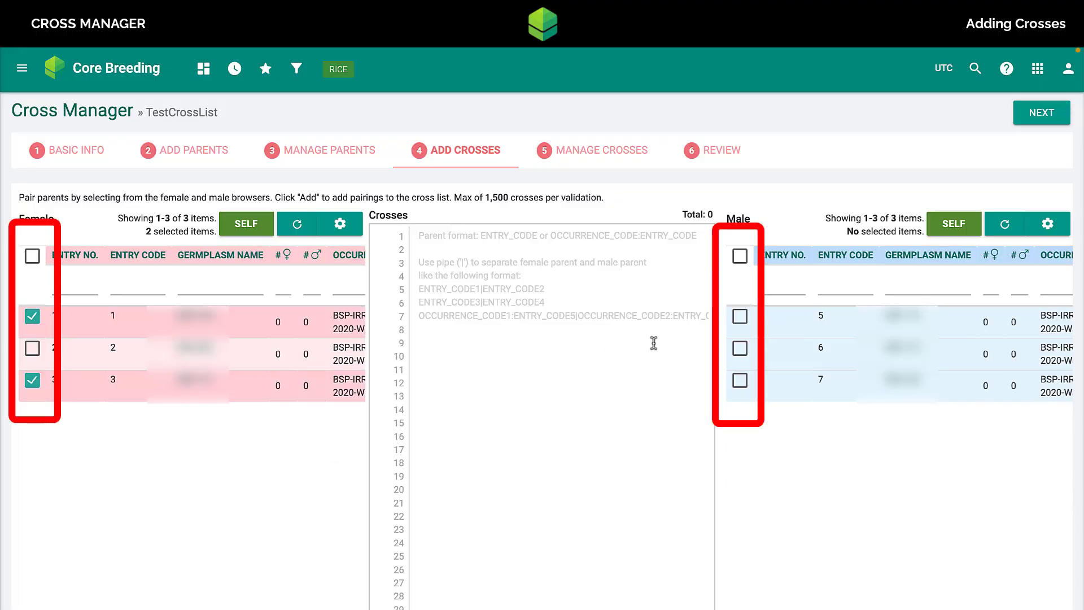
left_click(740, 347)
left_click(740, 380)
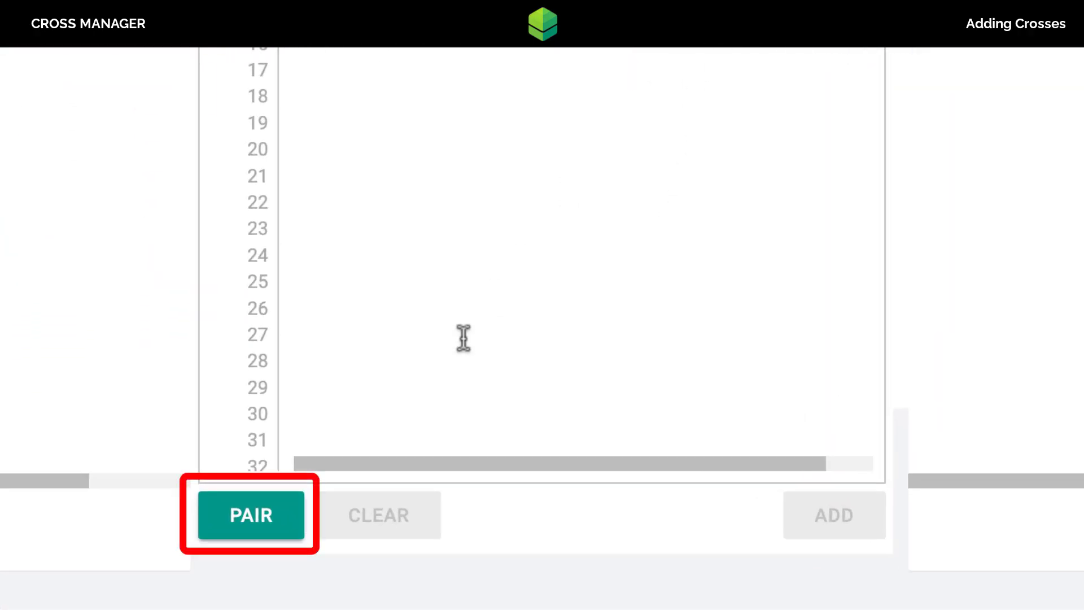
left_click(288, 526)
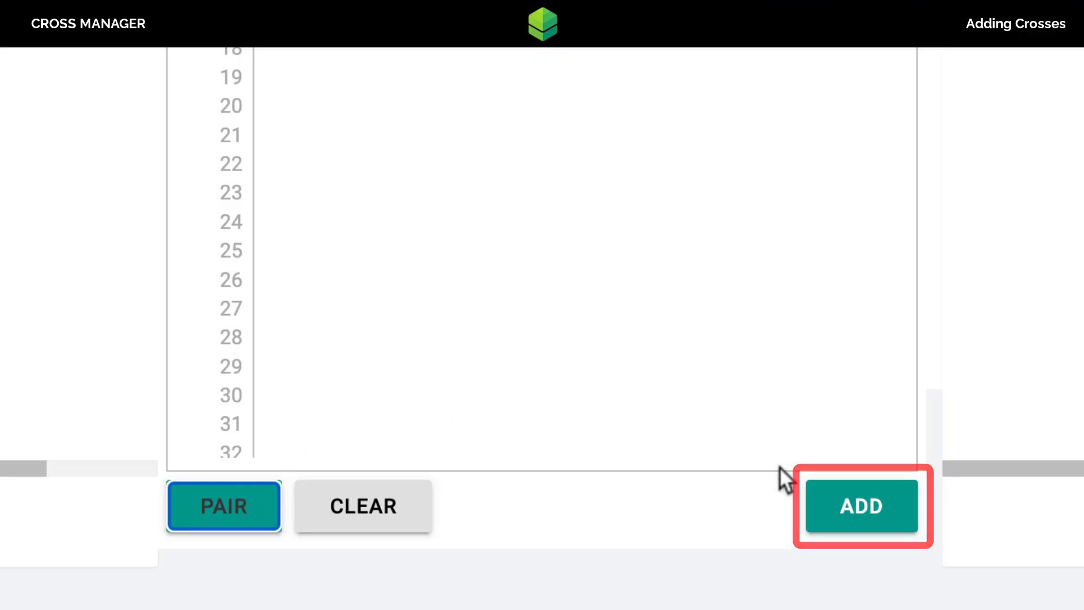
left_click(895, 517)
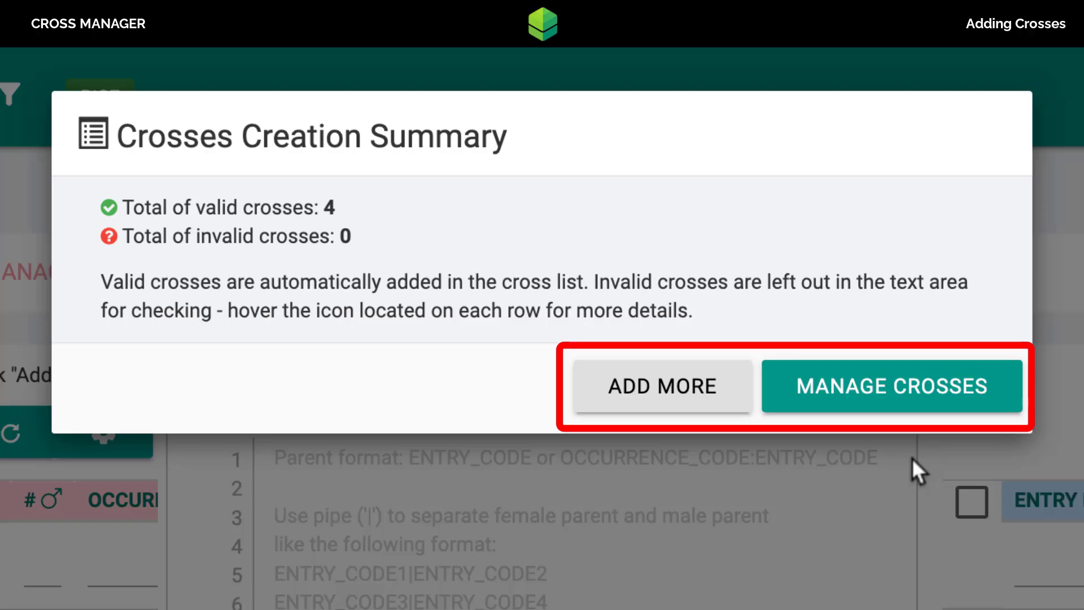
Step: Choose to add more crosses and self female entry 1
left_click(671, 405)
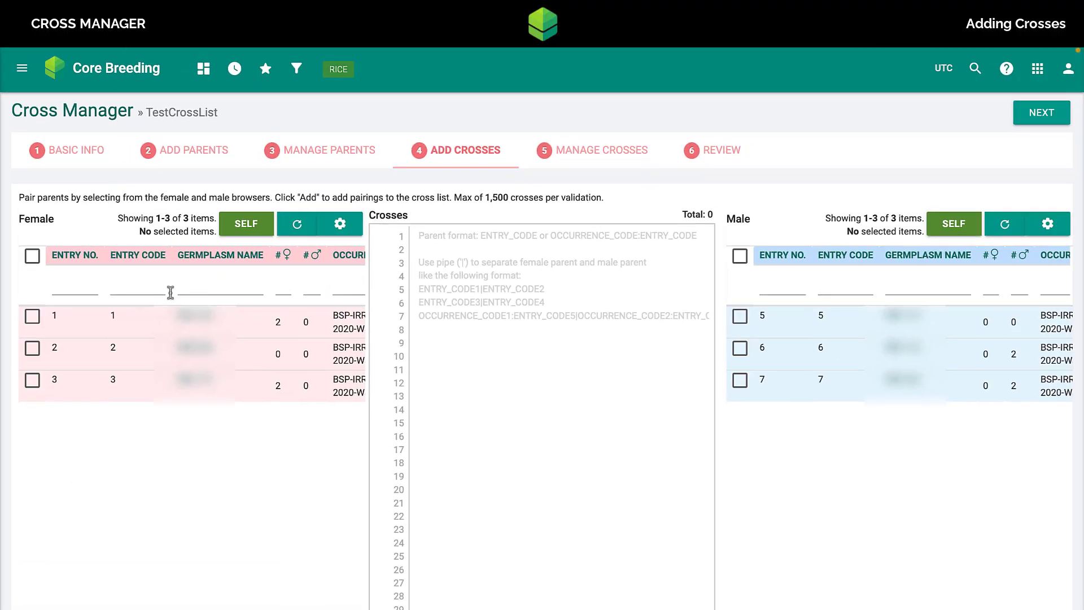
left_click(35, 320)
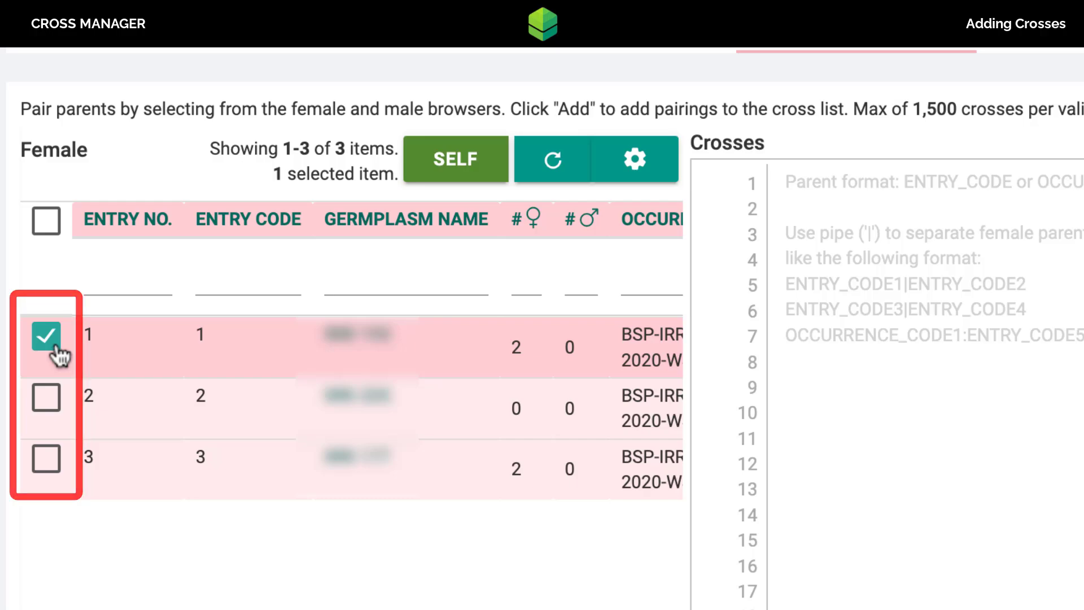
left_click(445, 171)
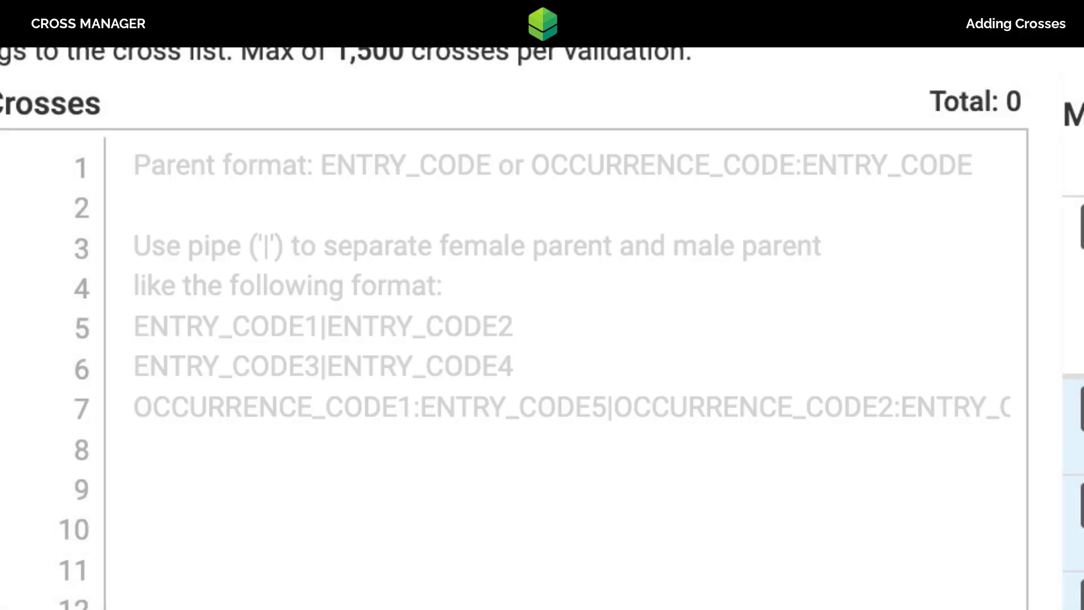
Step: Enter the pairings 2|5 and 3|3 as text, submit them to the cross list and stay on adding more crosses
left_click(134, 165)
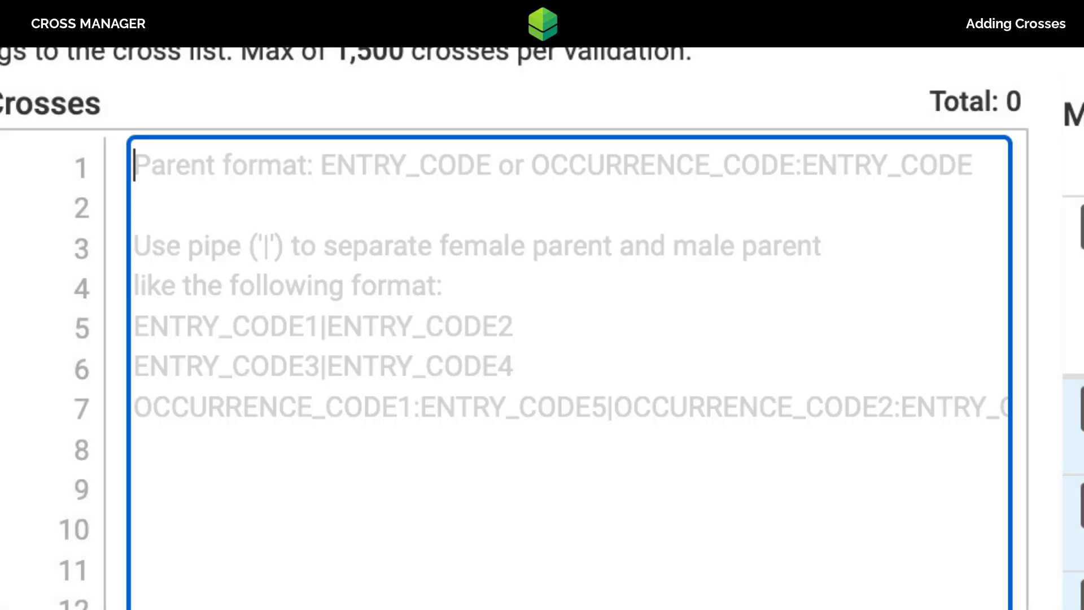
type("2|5 3|3")
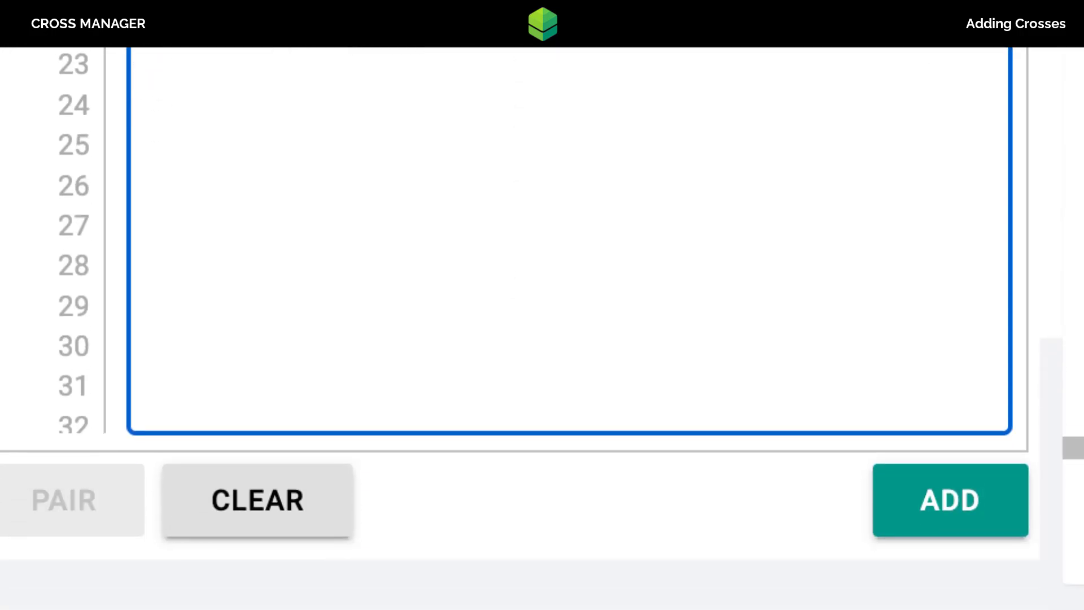
left_click(968, 498)
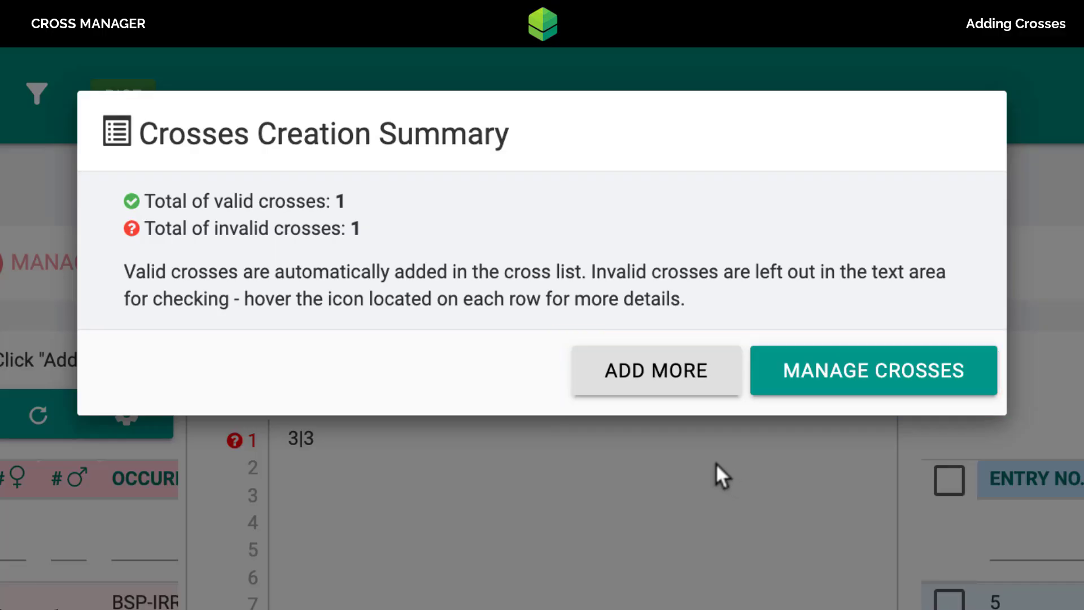
left_click(661, 377)
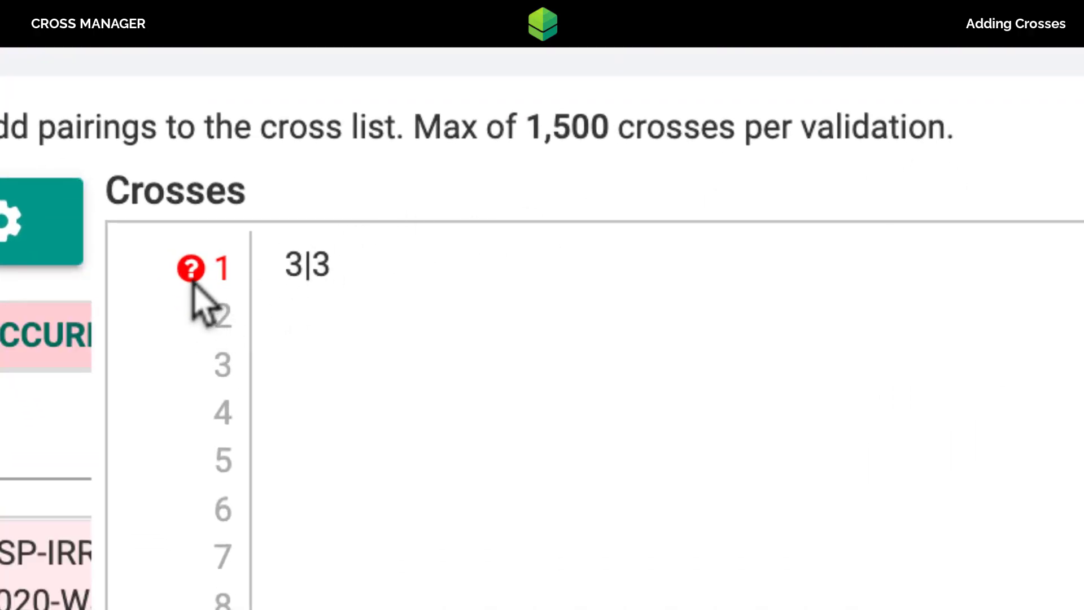
Step: Check the flagged 3|3 pairing, clear it from the crosses text area and continue to managing crosses
mouse_move(191, 282)
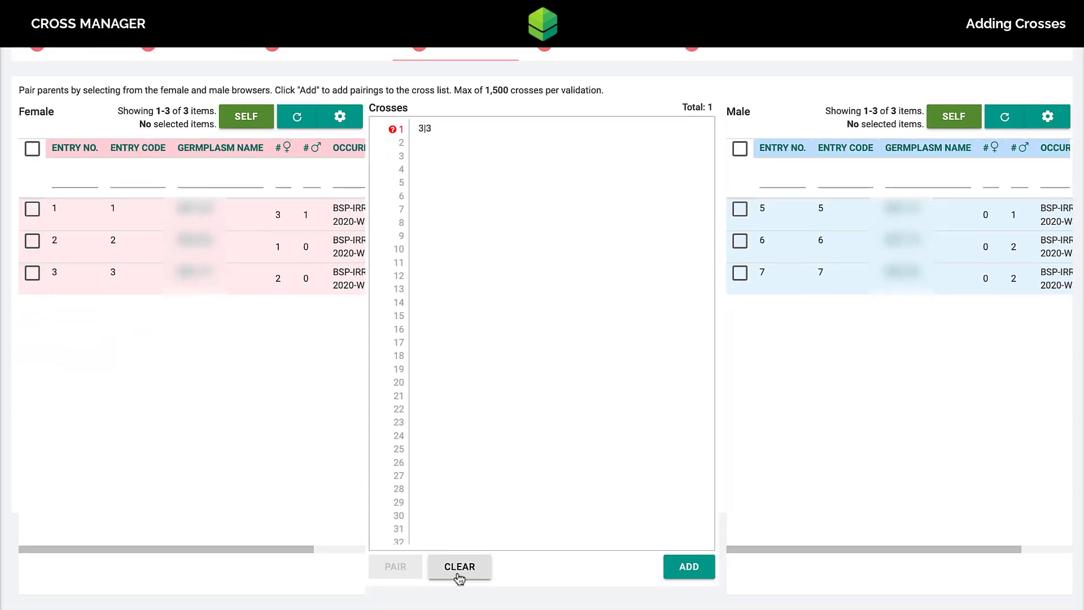
left_click(460, 566)
left_click(697, 48)
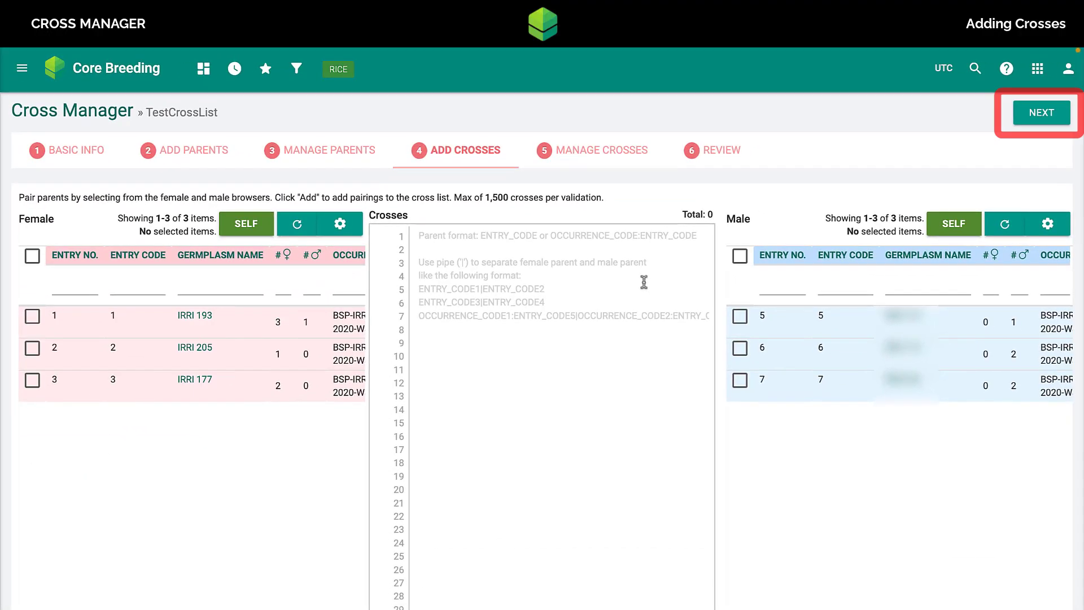
left_click(1028, 115)
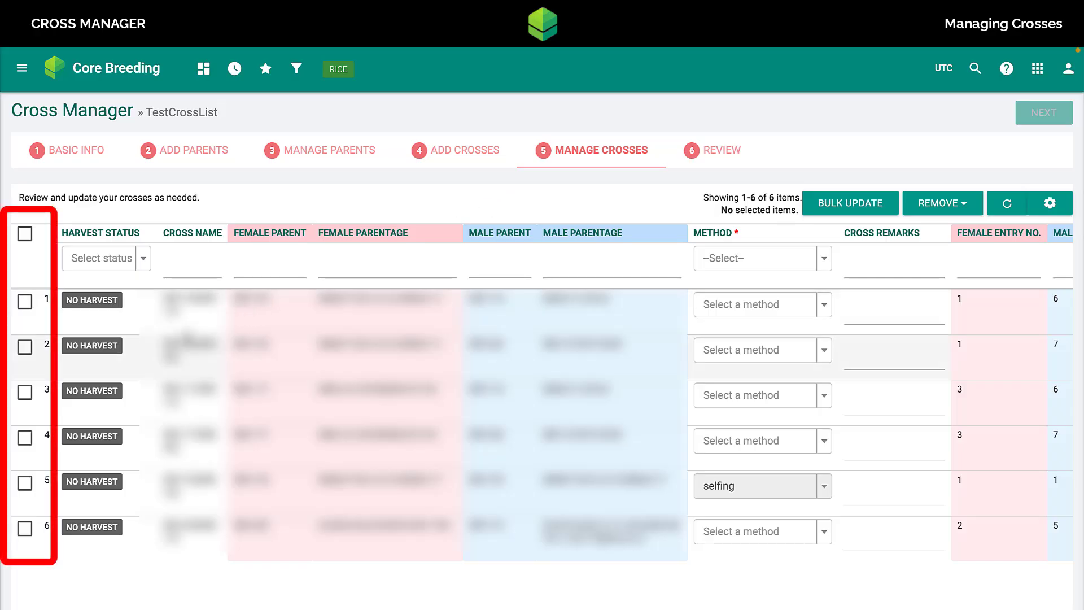
Step: Remove the fourth cross, pairing female entry 3 with male entry 7, from the cross list
left_click(26, 437)
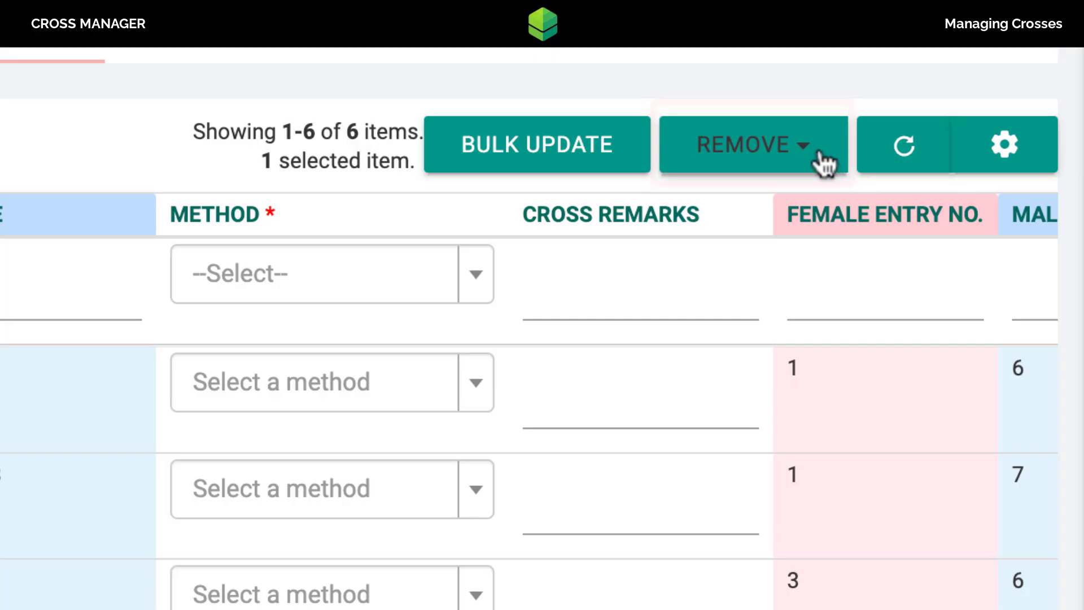
left_click(822, 161)
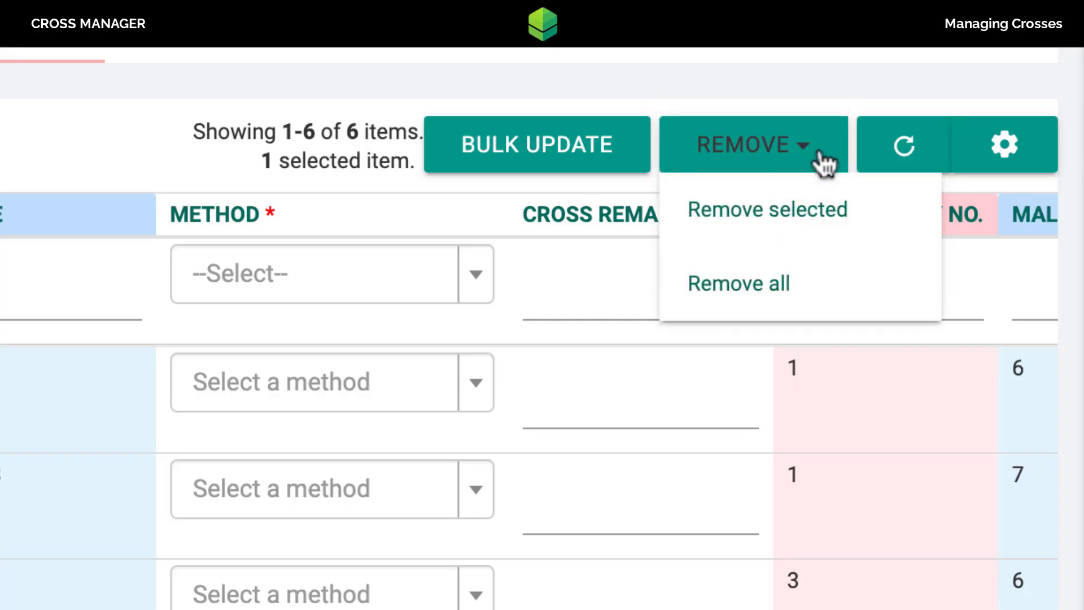
left_click(905, 236)
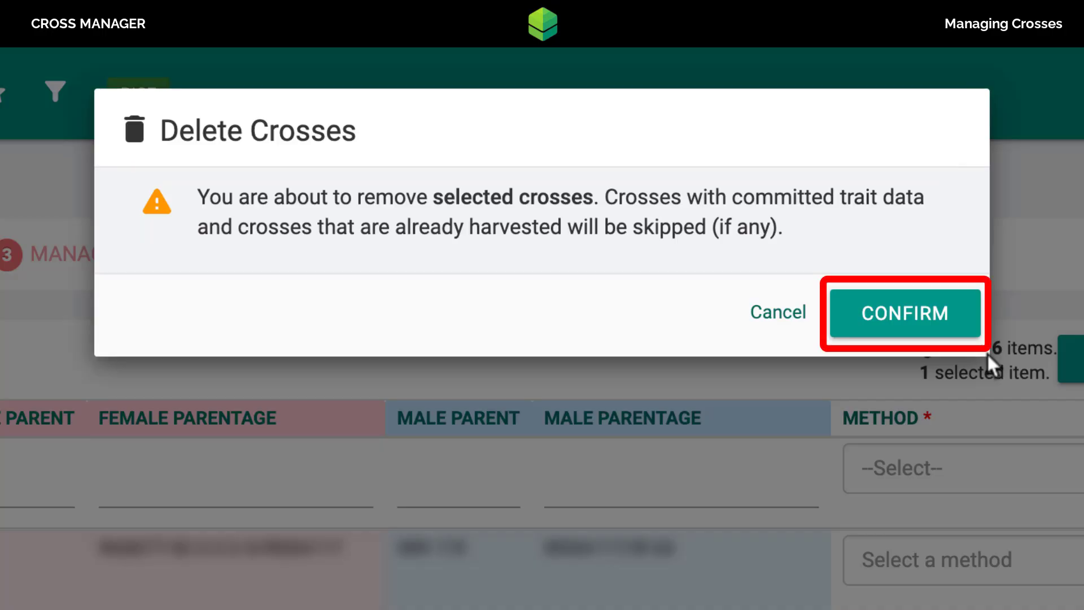
left_click(960, 333)
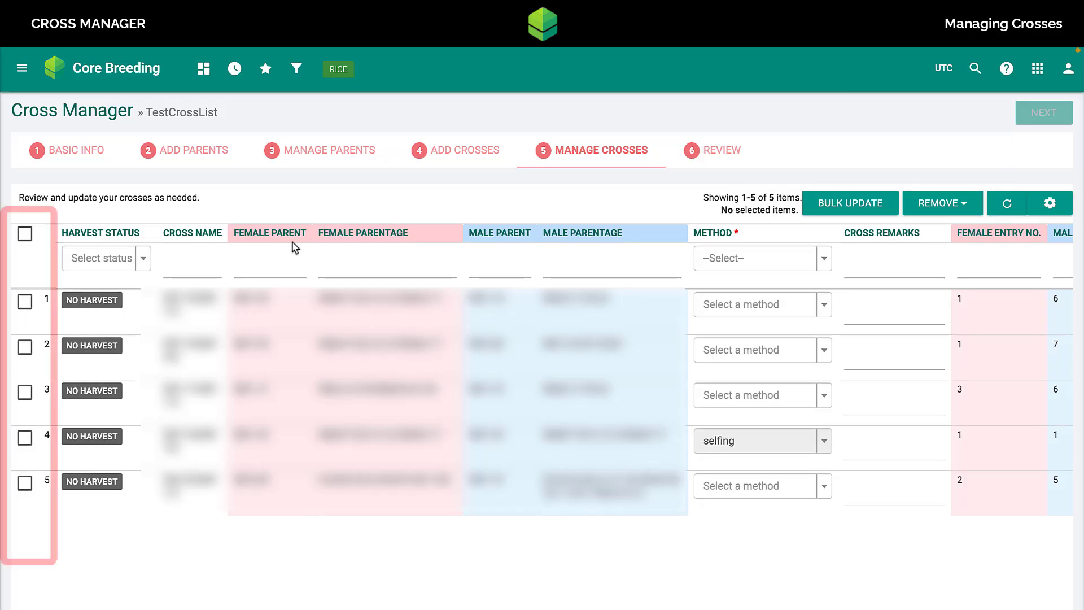
Step: Bulk update CROSS_METHOD to single cross for selected crosses 1, 2, 3 and 5, and continue to the review
left_click(24, 301)
left_click(25, 346)
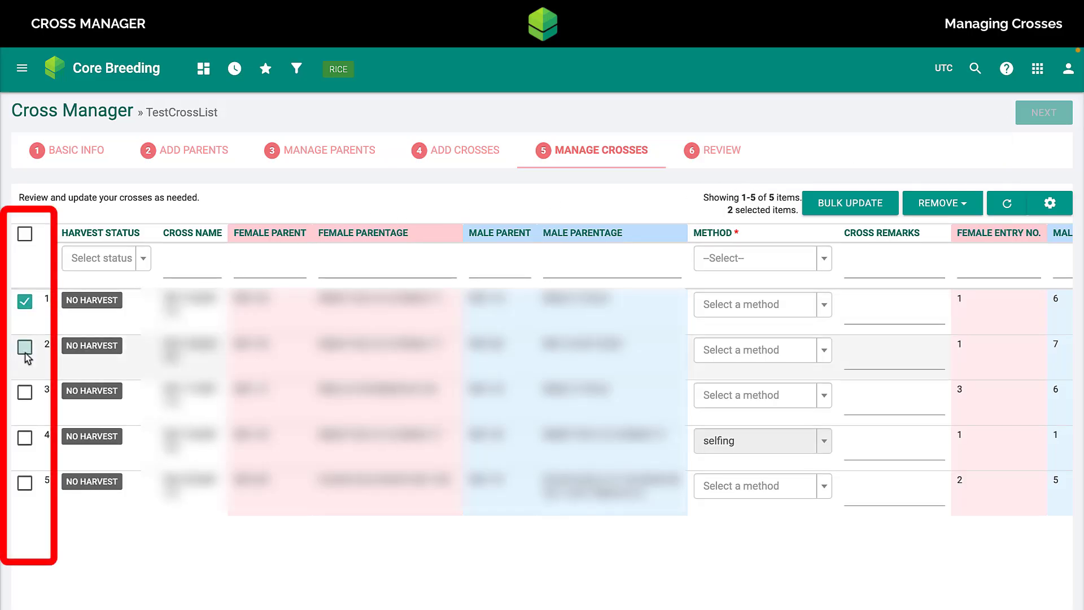
left_click(24, 392)
left_click(24, 438)
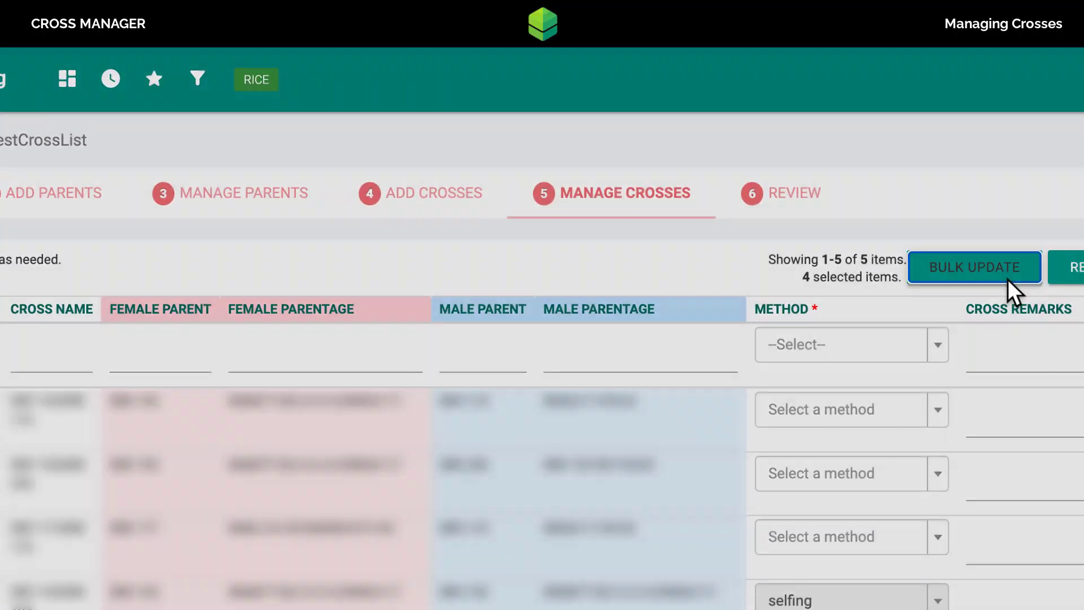
left_click(1008, 280)
left_click(872, 244)
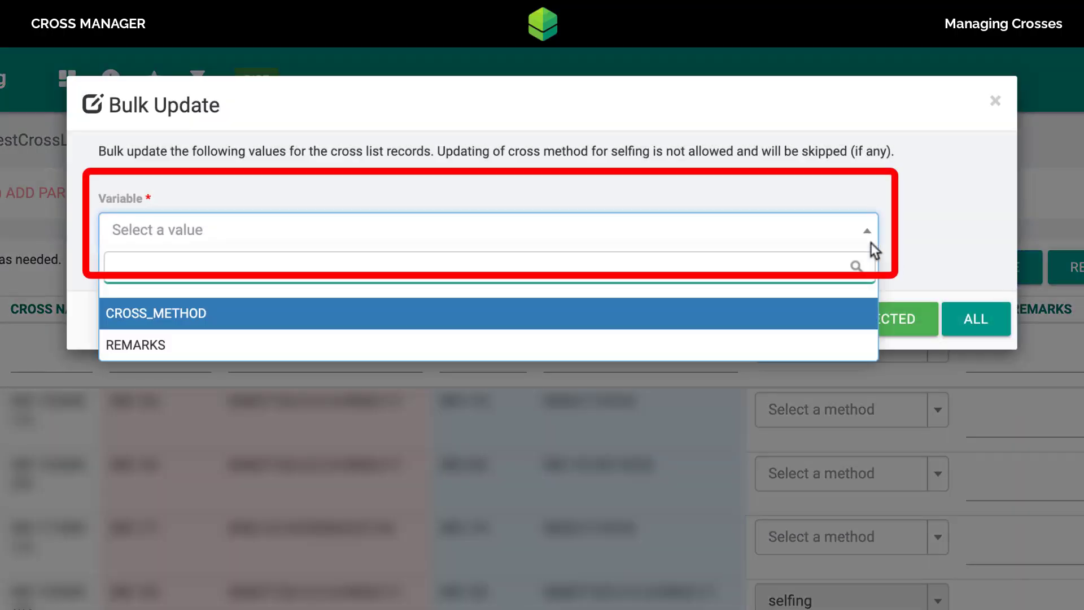
left_click(819, 316)
left_click(775, 323)
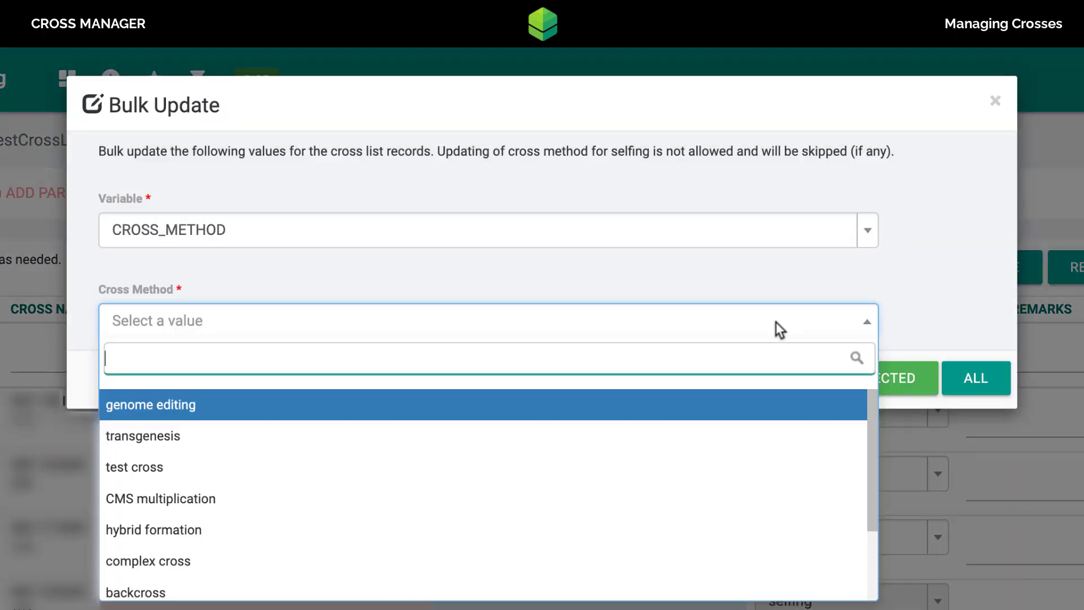
scroll(739, 480, "down", 2)
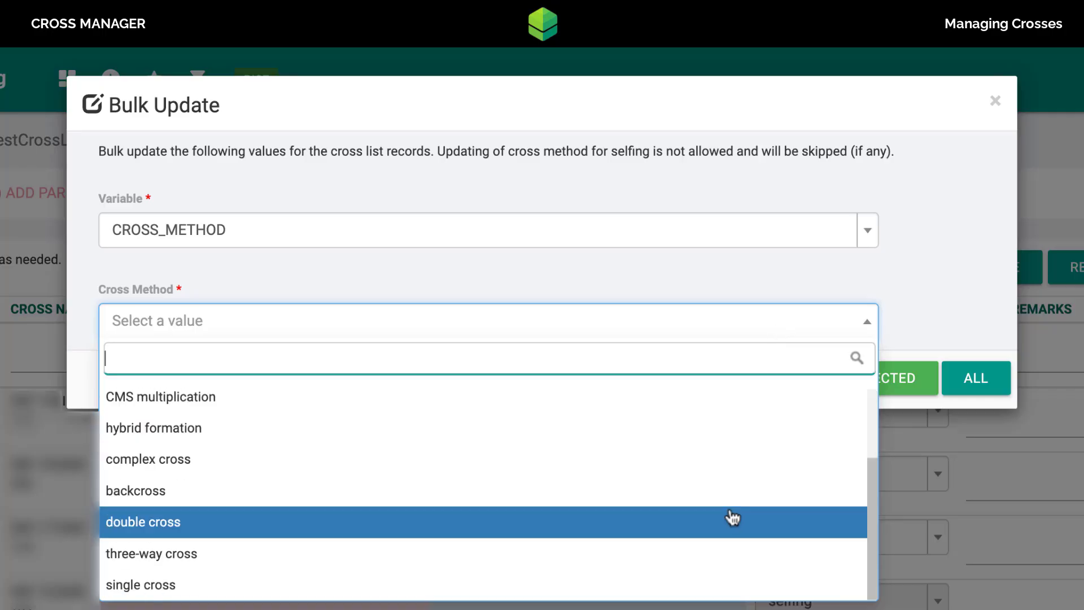
left_click(728, 583)
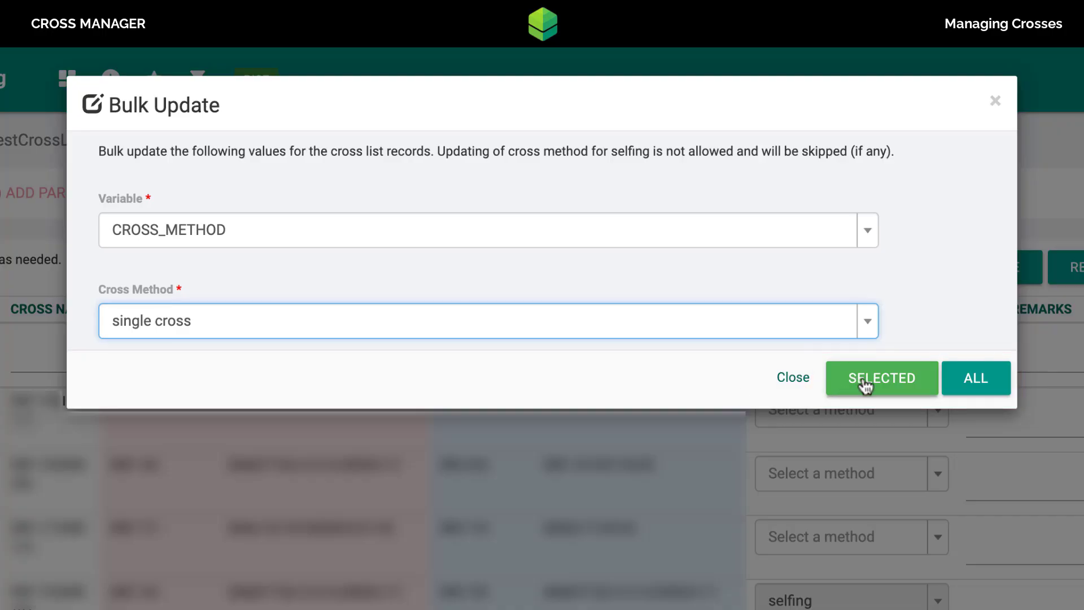
left_click(841, 381)
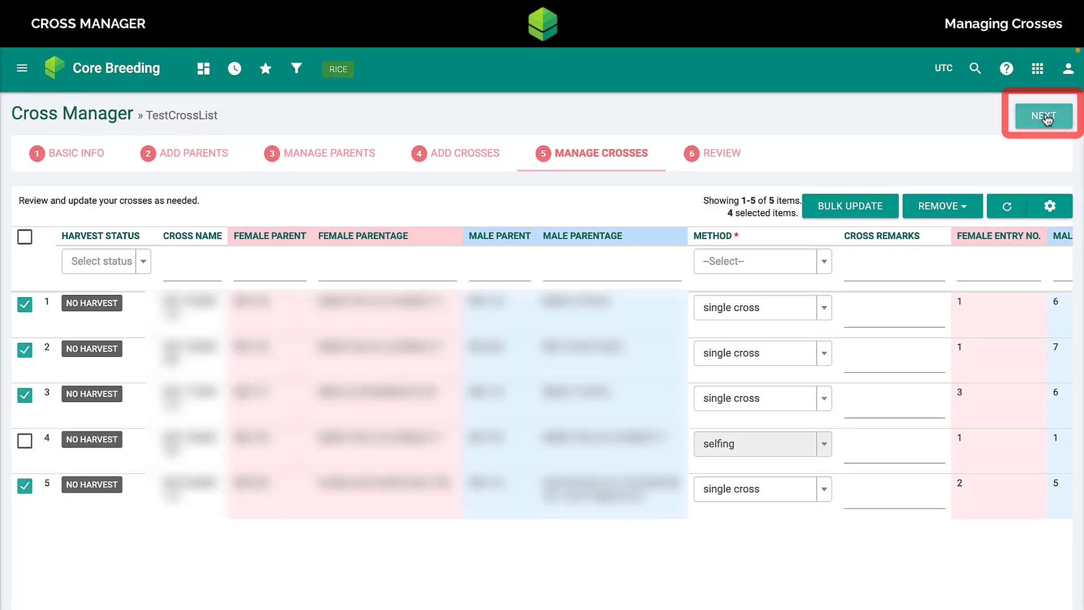
left_click(1046, 117)
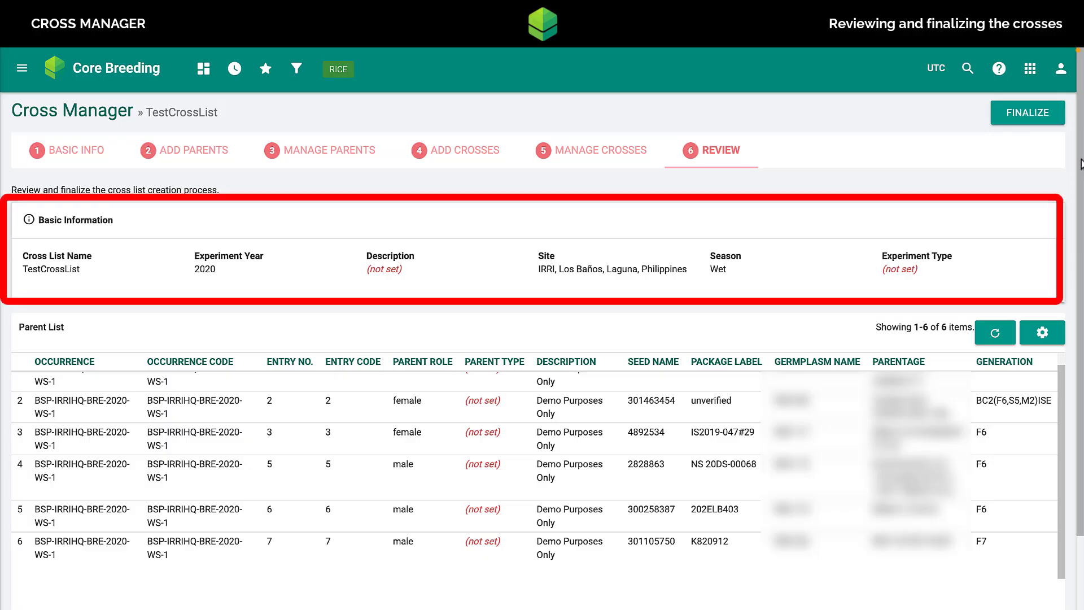
Step: Review the basic information, parent list and cross list of TestCrossList and finalize it
scroll(1081, 165, "down", 6)
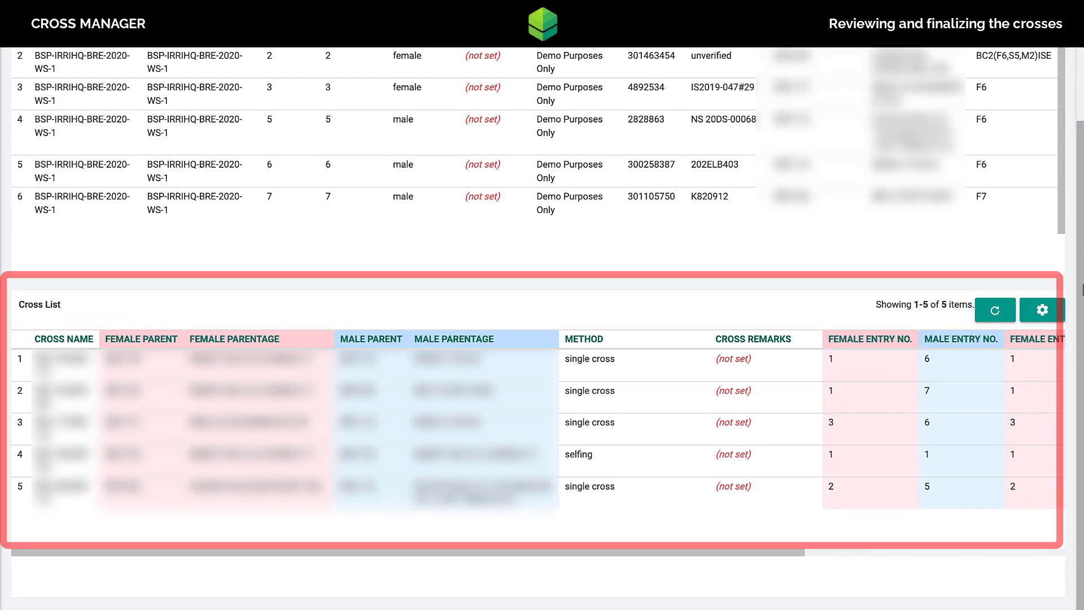
scroll(542, 328, "up", 2)
scroll(541, 327, "up", 4)
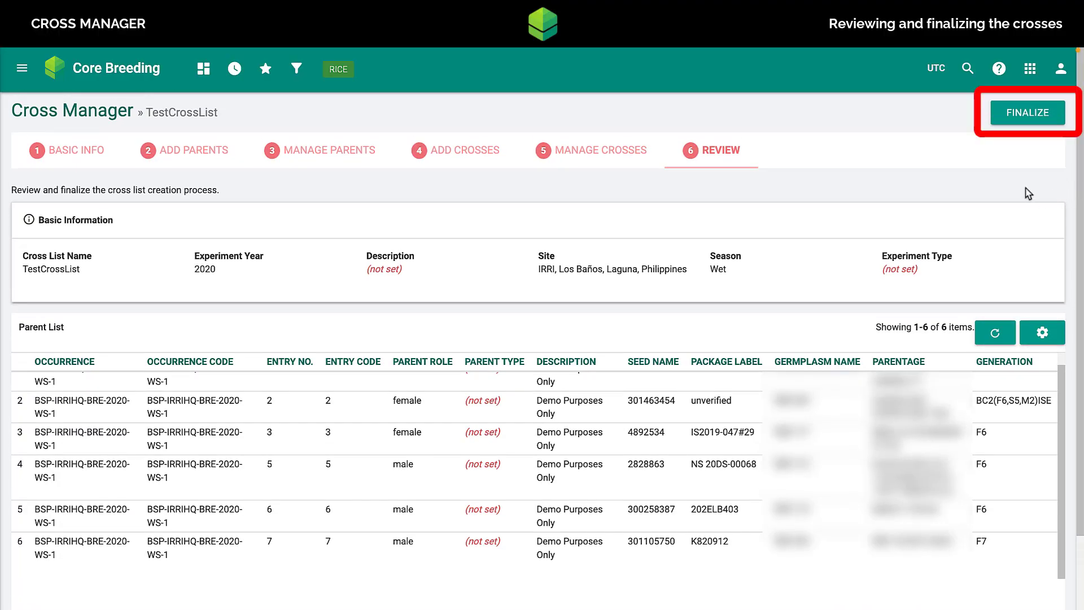
left_click(1028, 120)
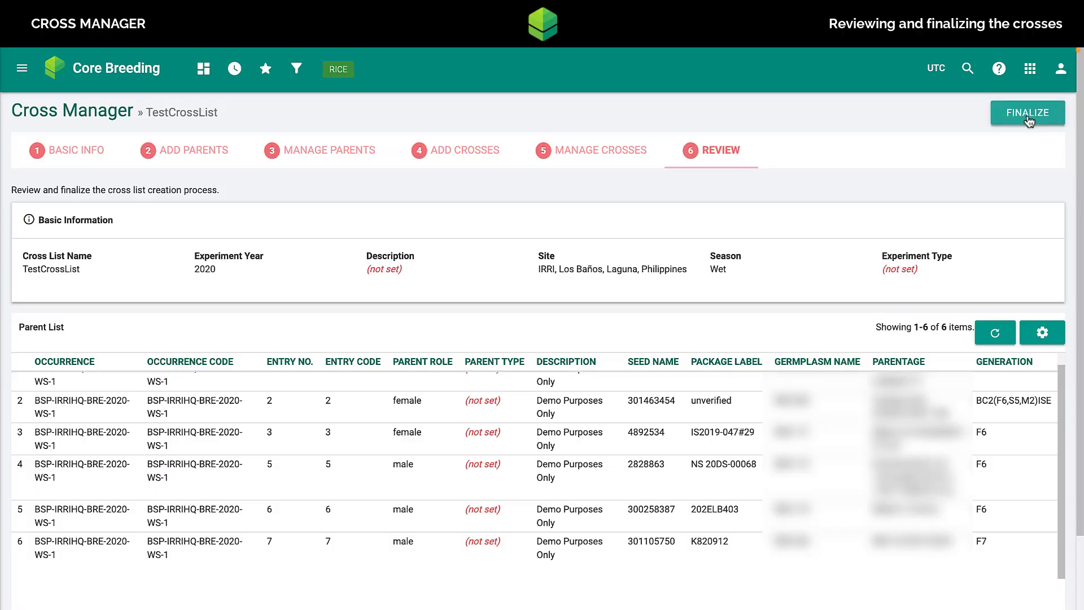